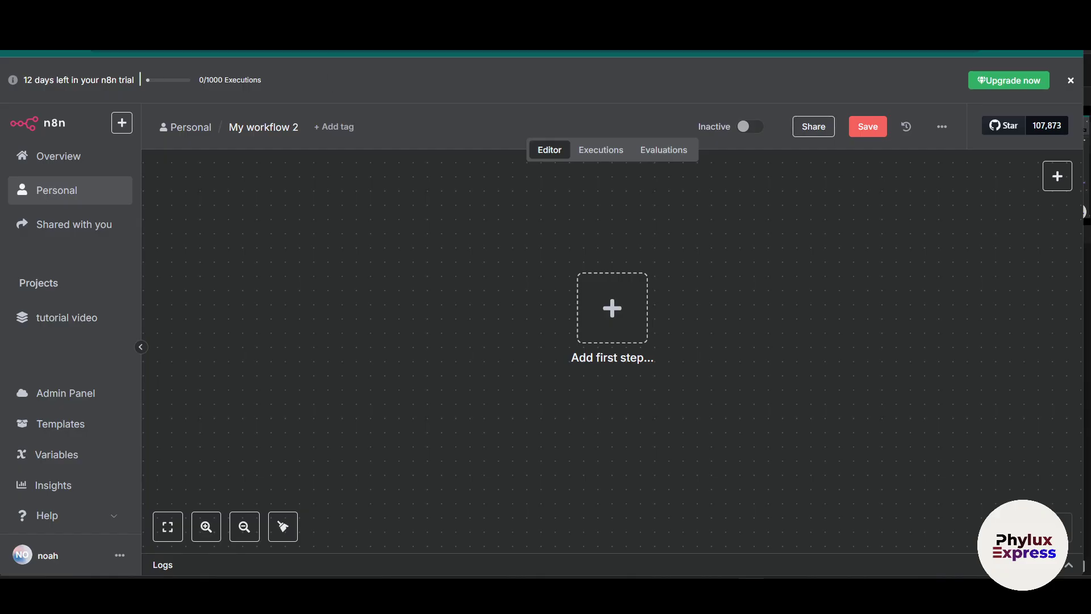
Step: Search the web for the cloud console in a new browser tab and open the Google Cloud site from the results
key(ctrl+t)
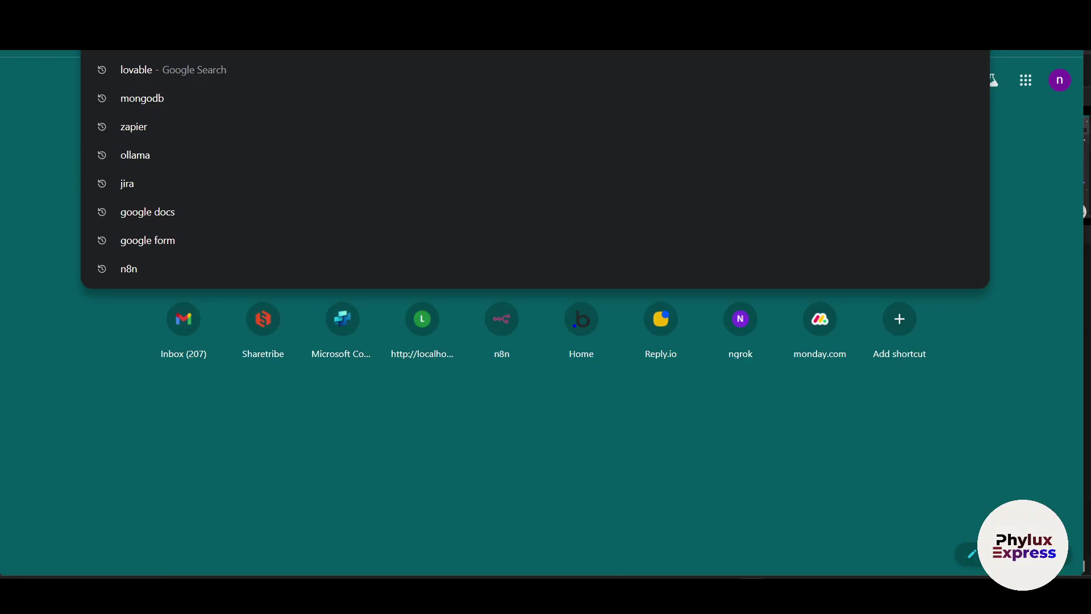
text(cons)
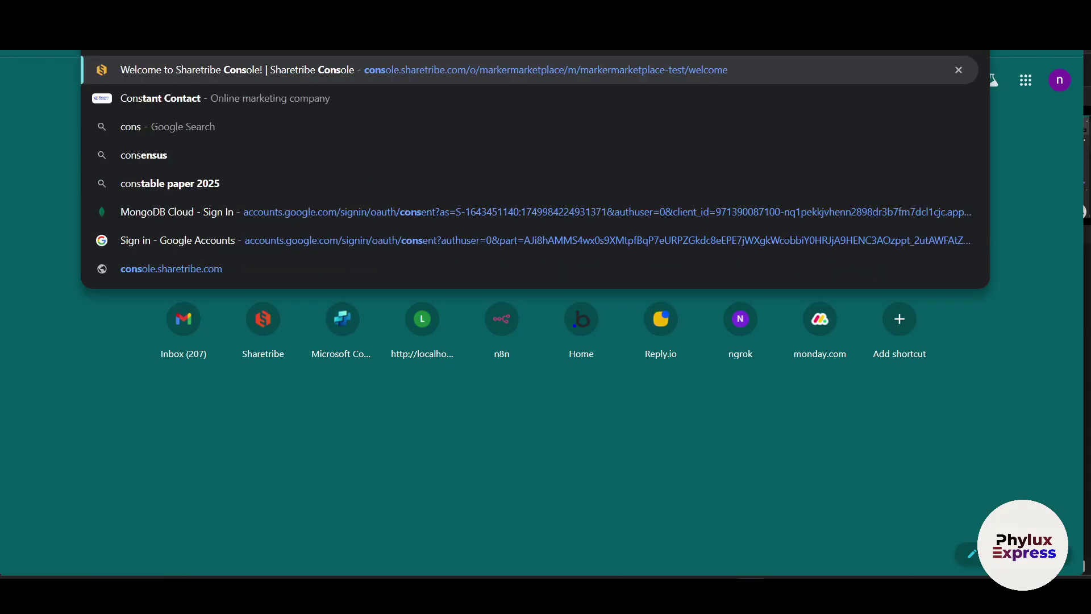
text(dole claoud)
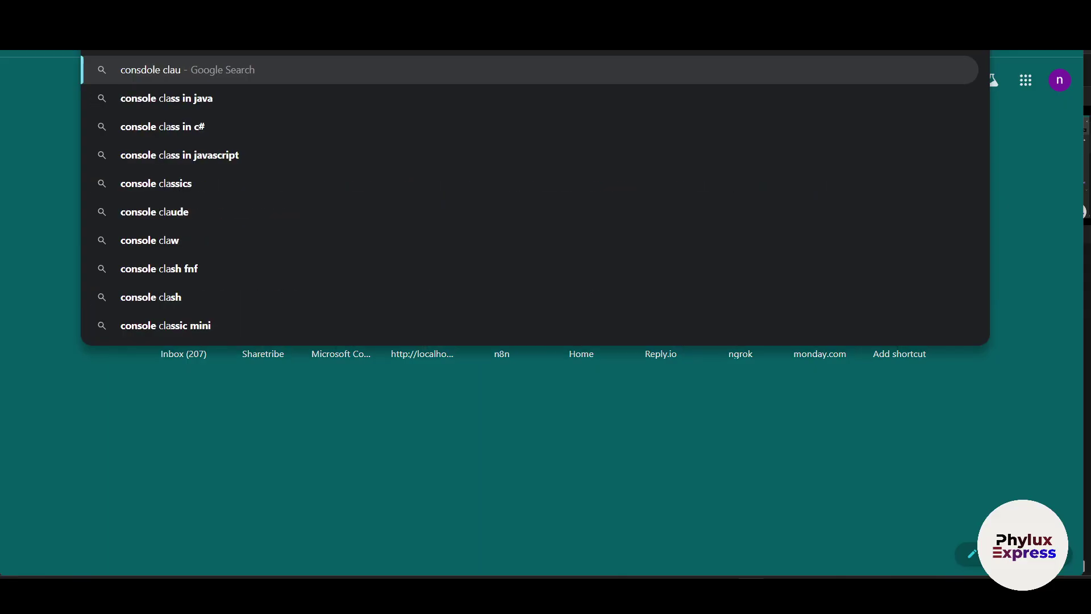
key(Return)
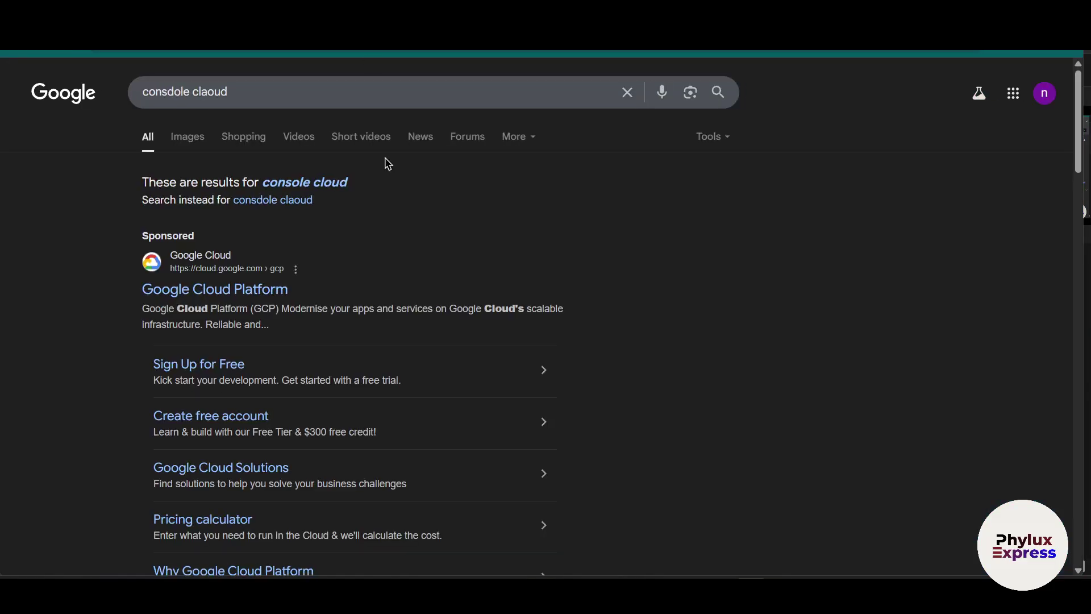
click(245, 293)
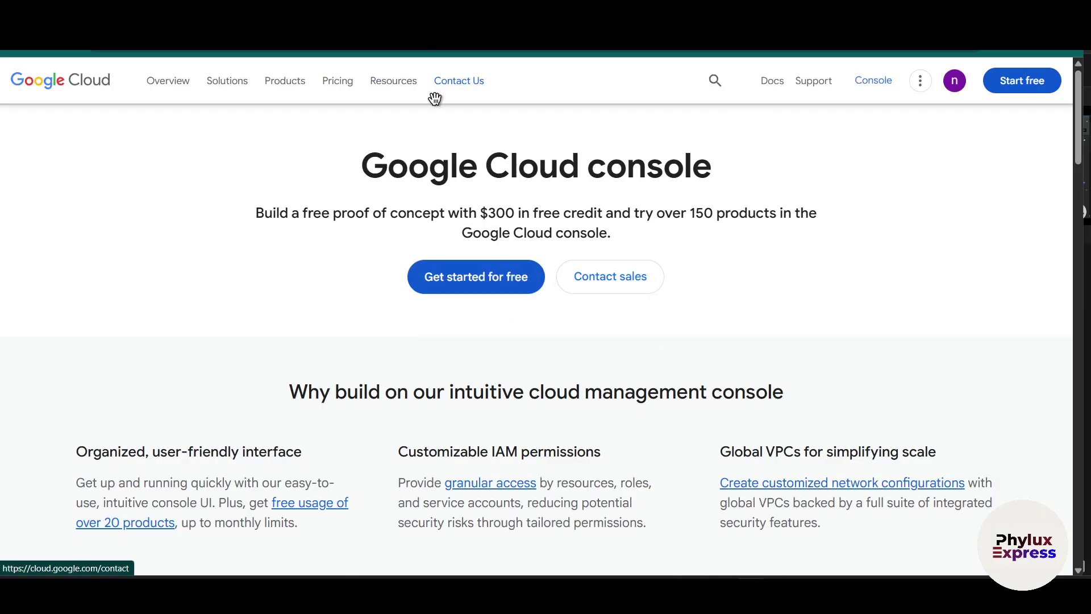
Step: Start the free Google Cloud sign-up and agree to the terms of service with India as the country
click(440, 284)
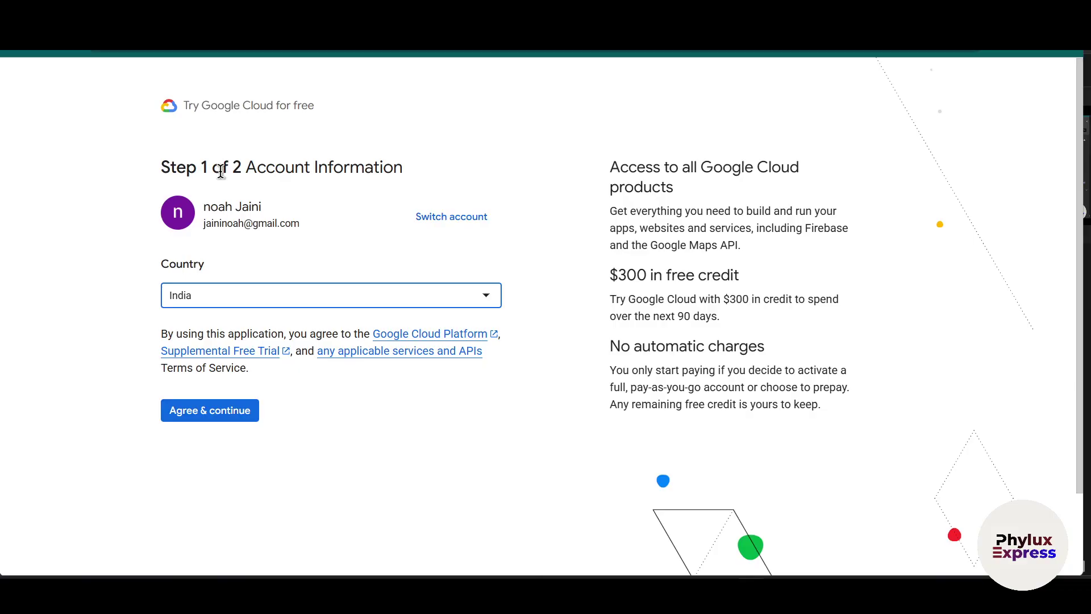
click(243, 416)
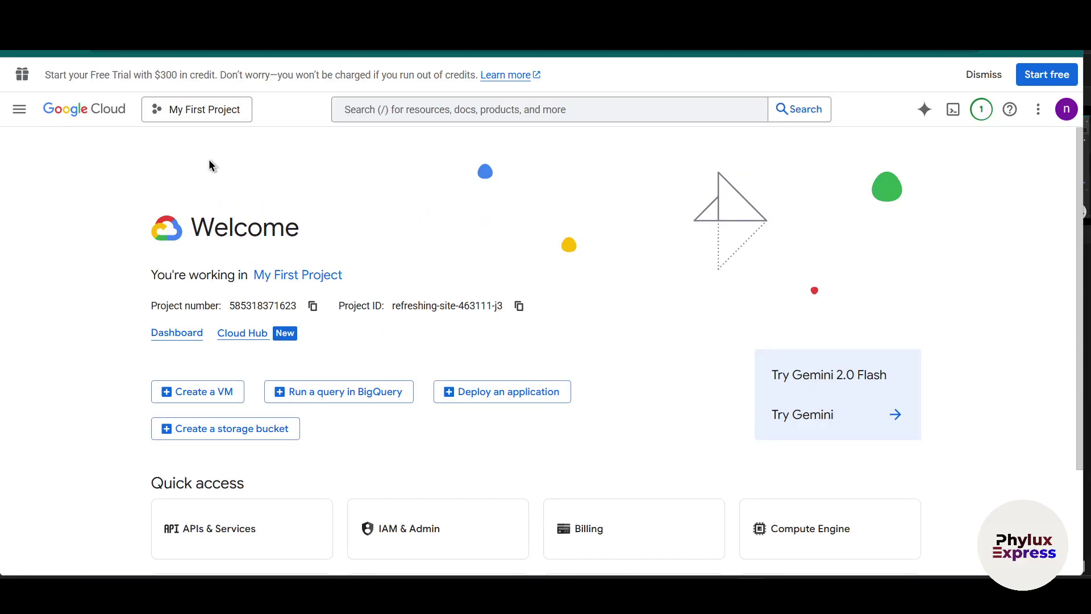
scroll(663, 250, down, 3)
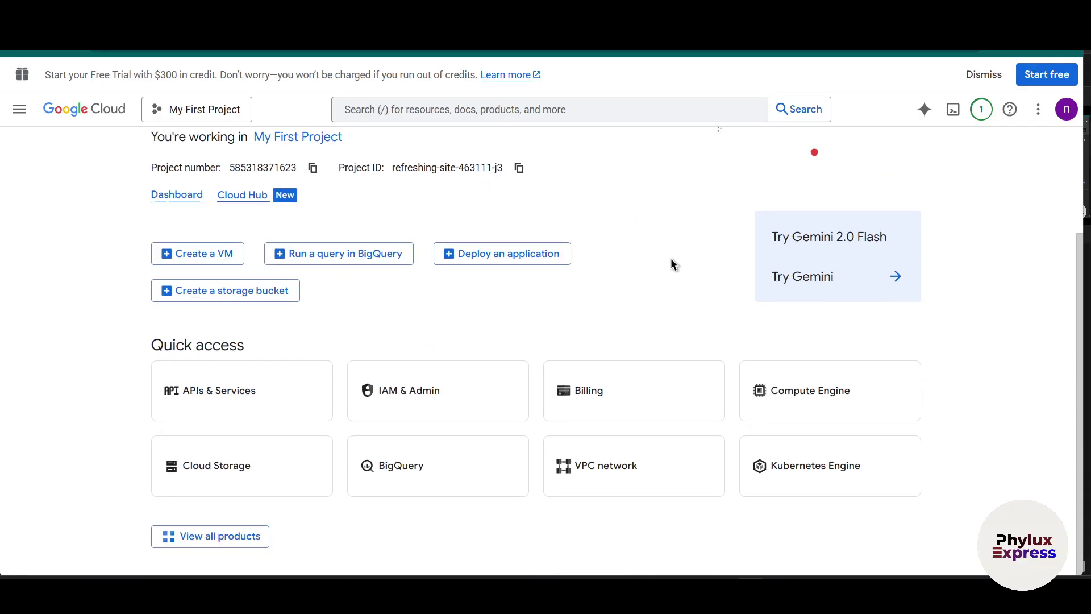
scroll(674, 267, up, 3)
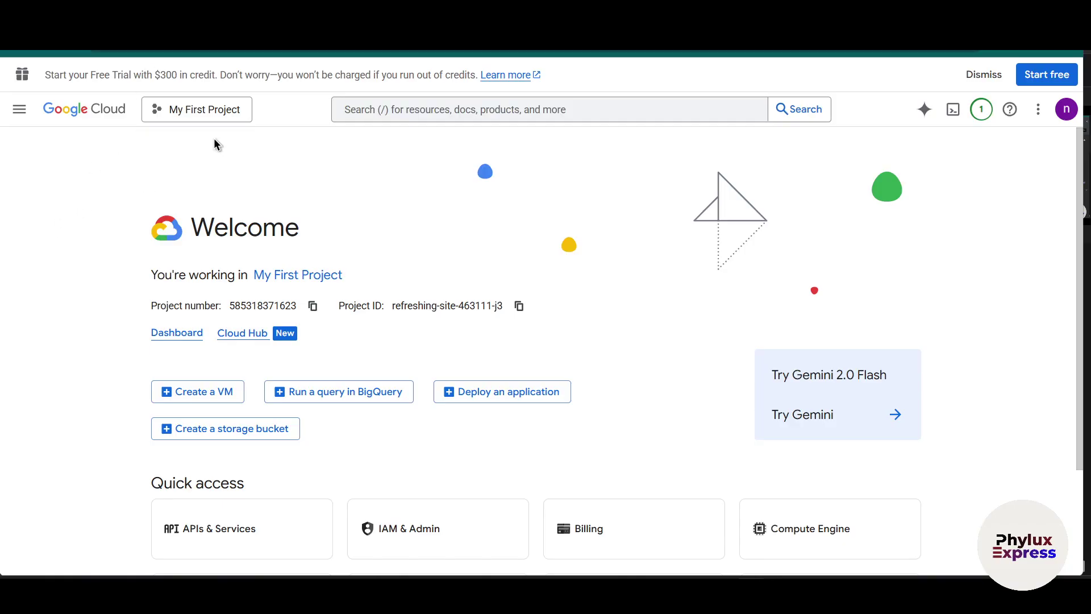
Step: Create a new project named googlesheetton8n without an organization and make it the active project
click(203, 111)
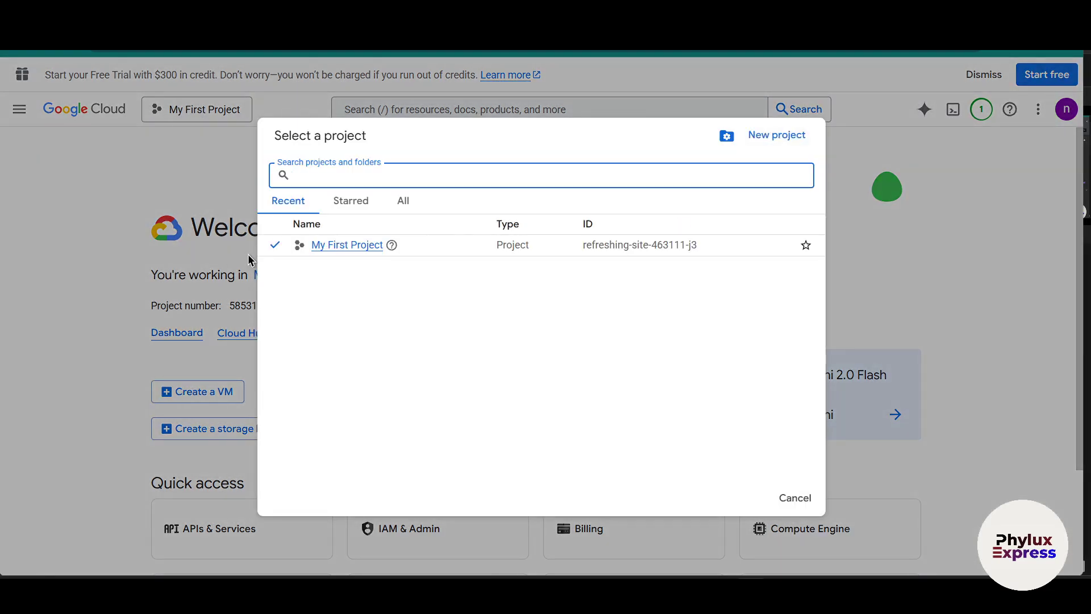
click(479, 390)
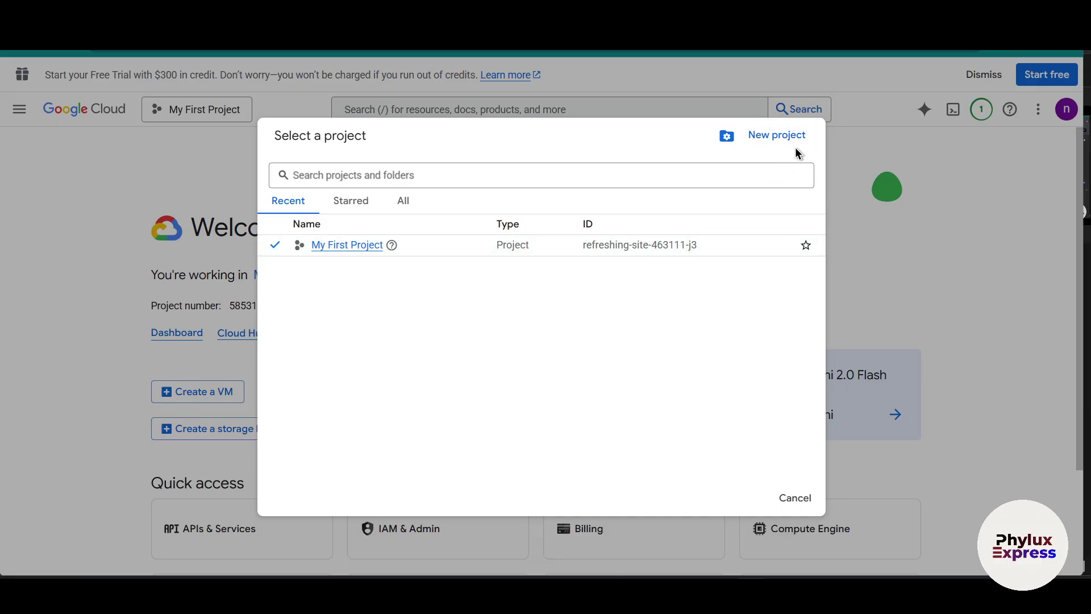
click(805, 135)
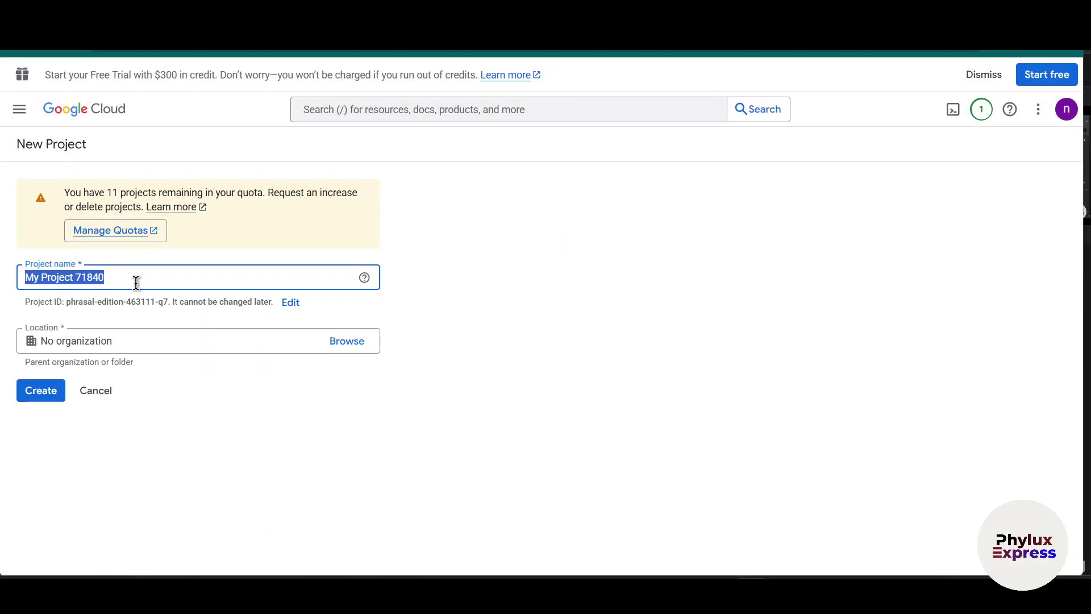
key(BackSpace)
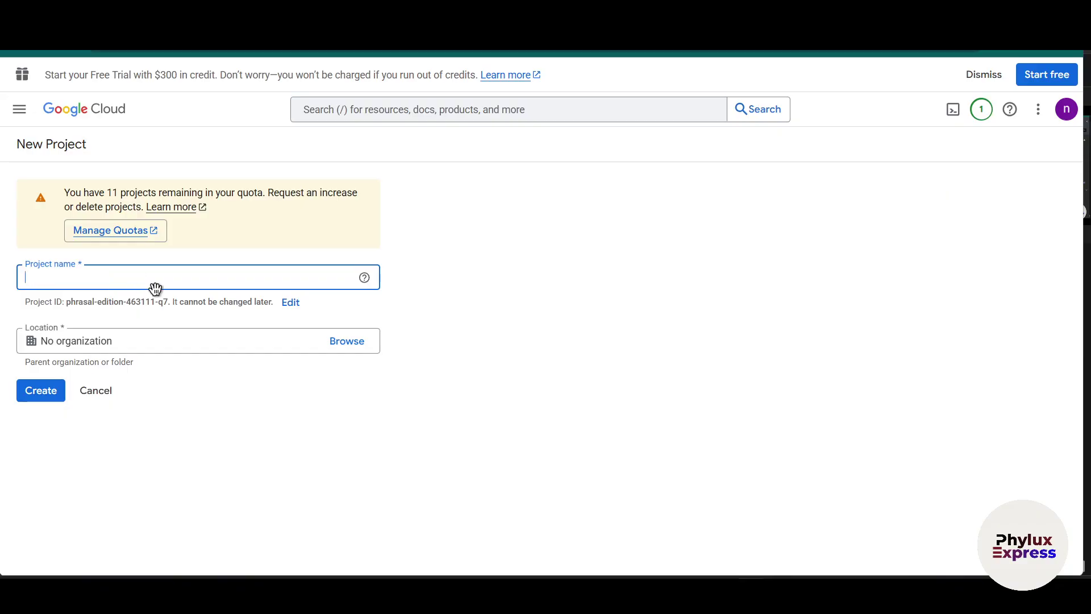
text(googlesheet)
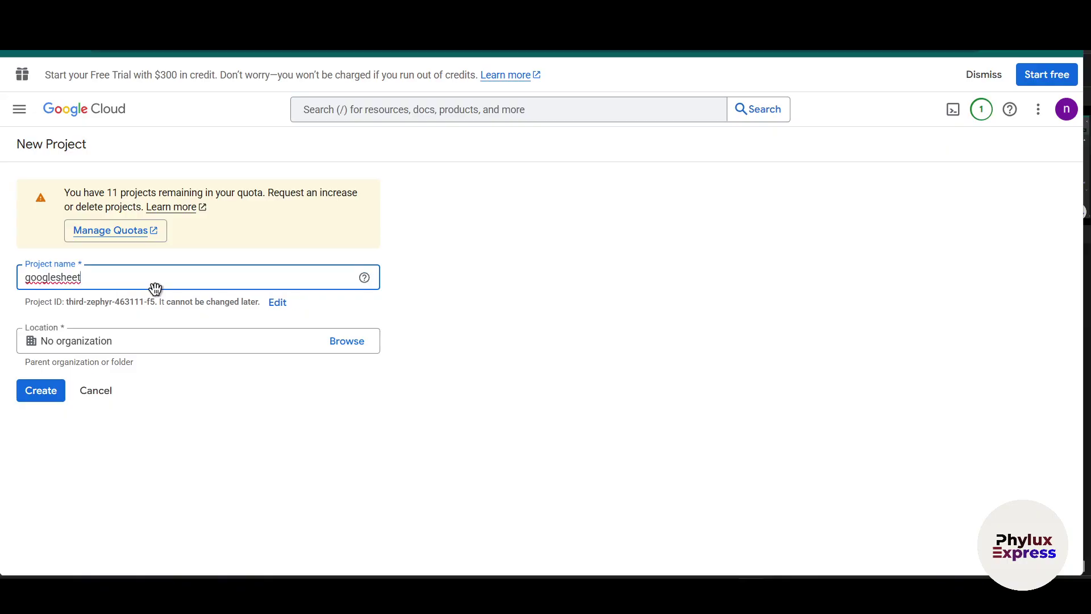
text(ton8n)
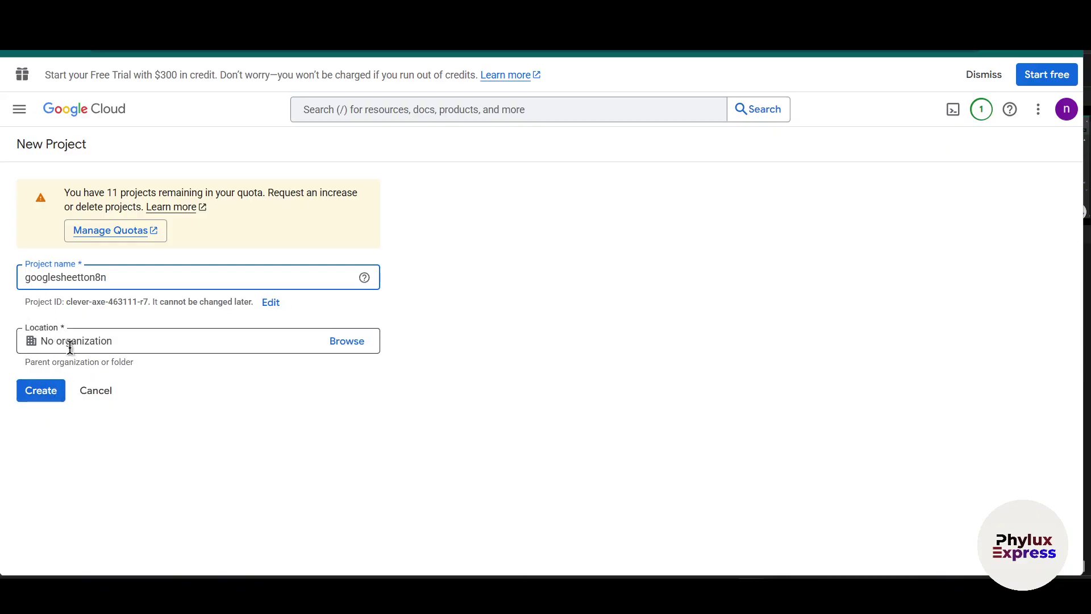
click(32, 399)
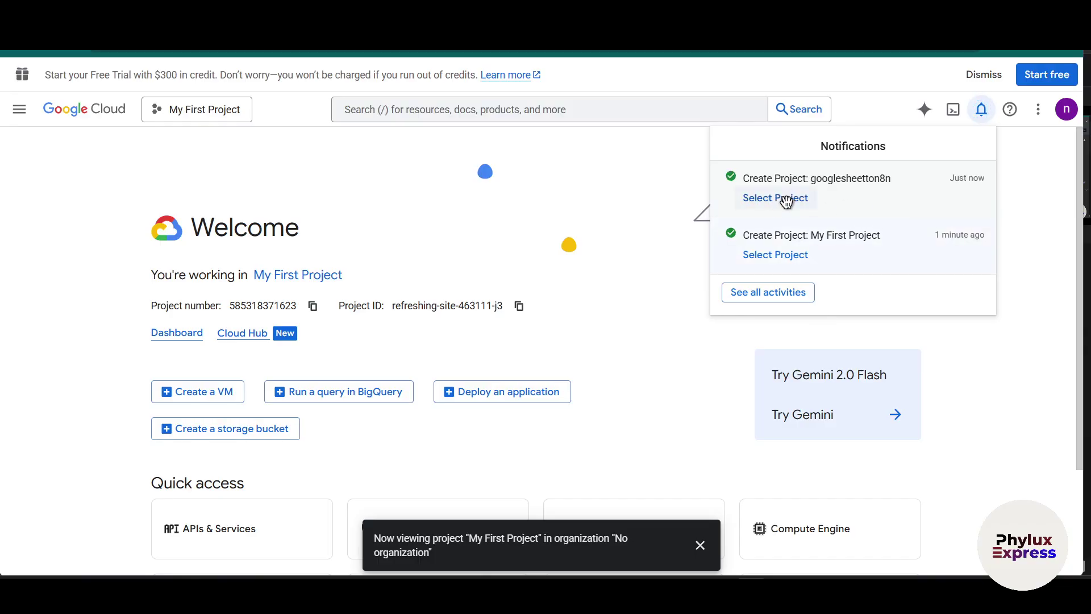
click(786, 201)
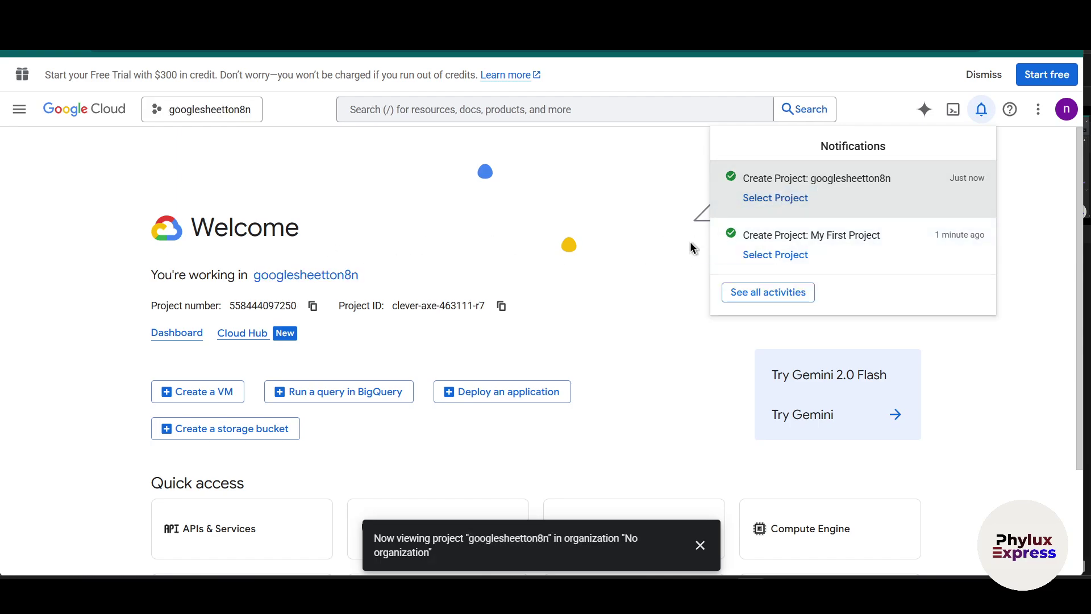
click(606, 241)
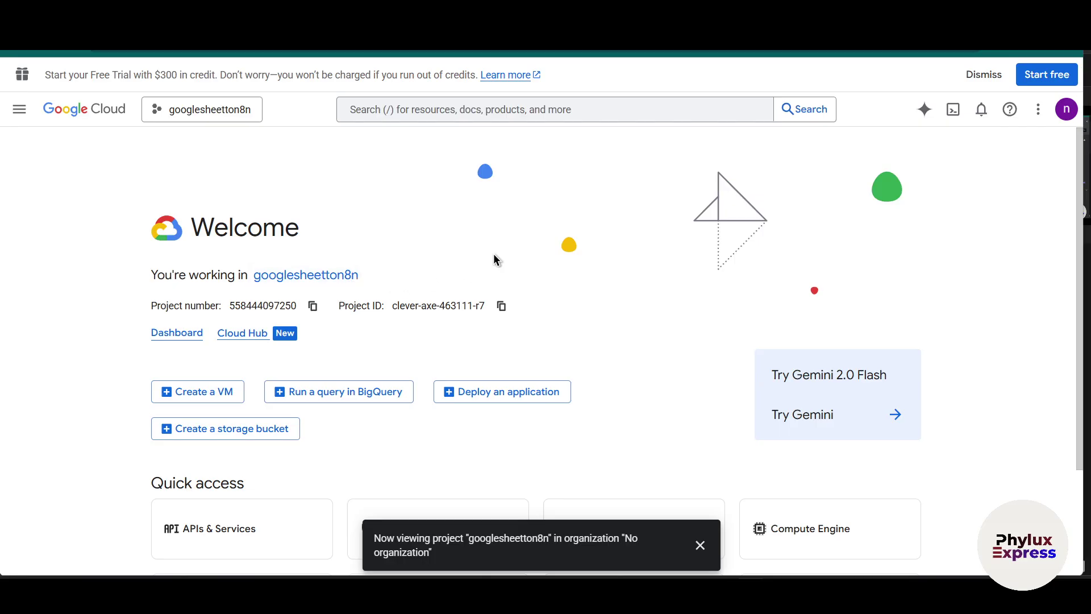
Step: Open the API Library of the project and search it for "google sheet"
scroll(492, 254, down, 2)
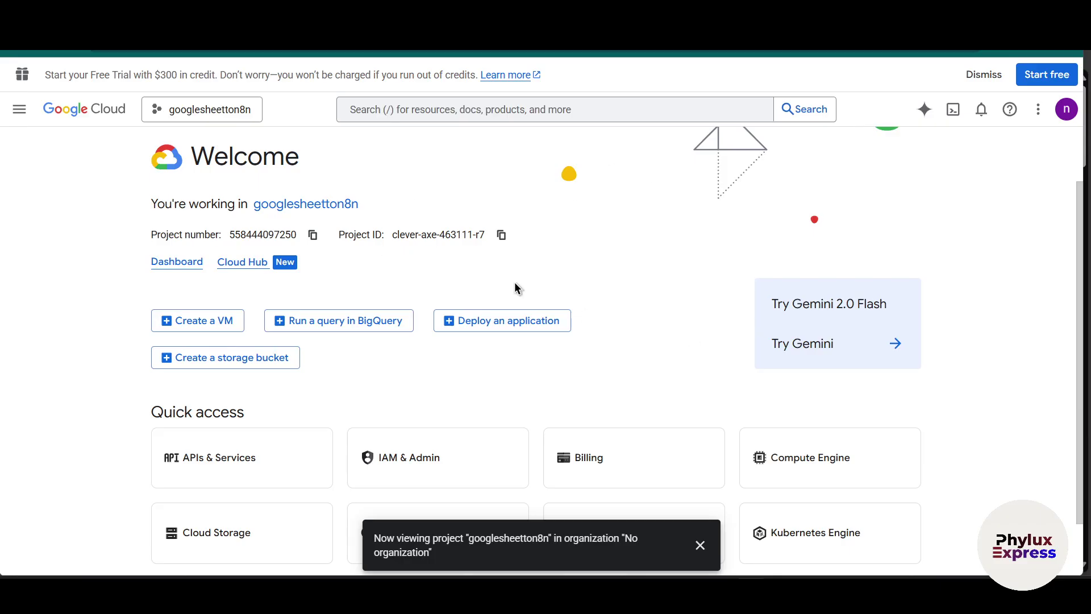
click(19, 109)
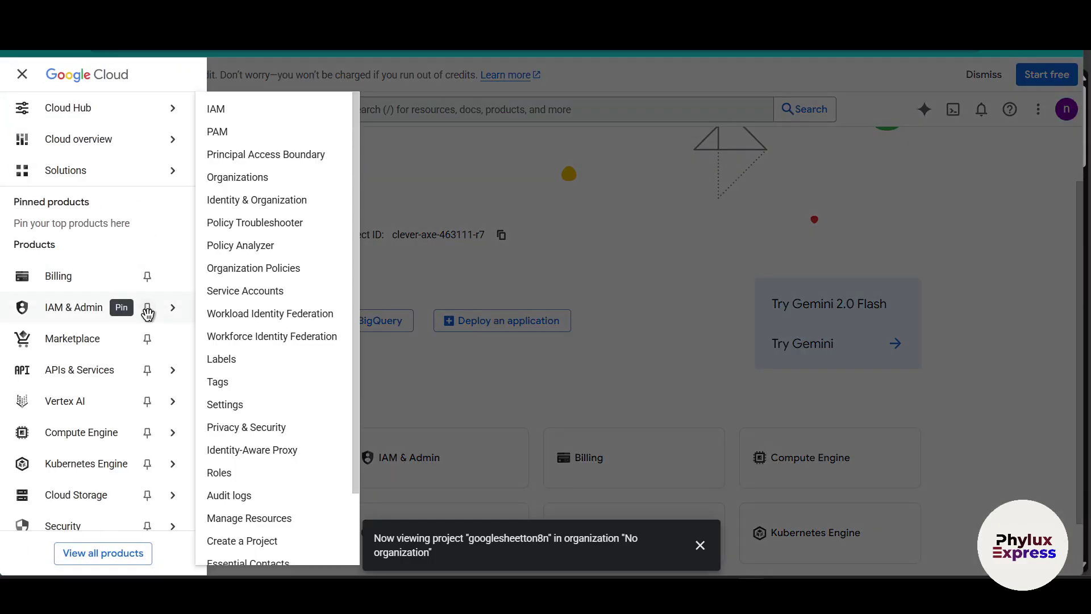
mouse_move(98, 379)
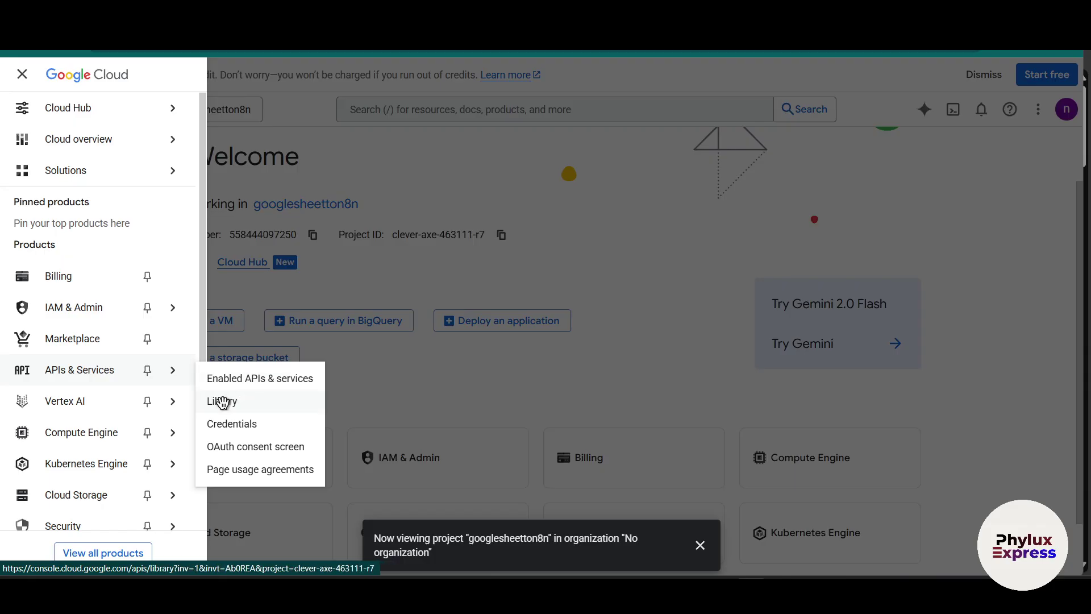
click(244, 407)
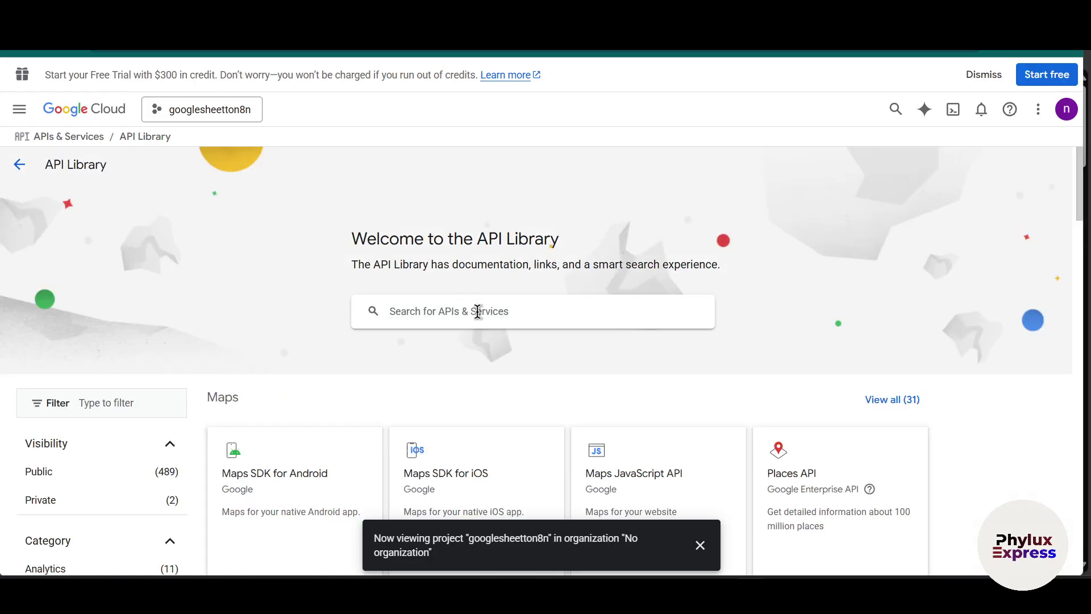
text(google shee)
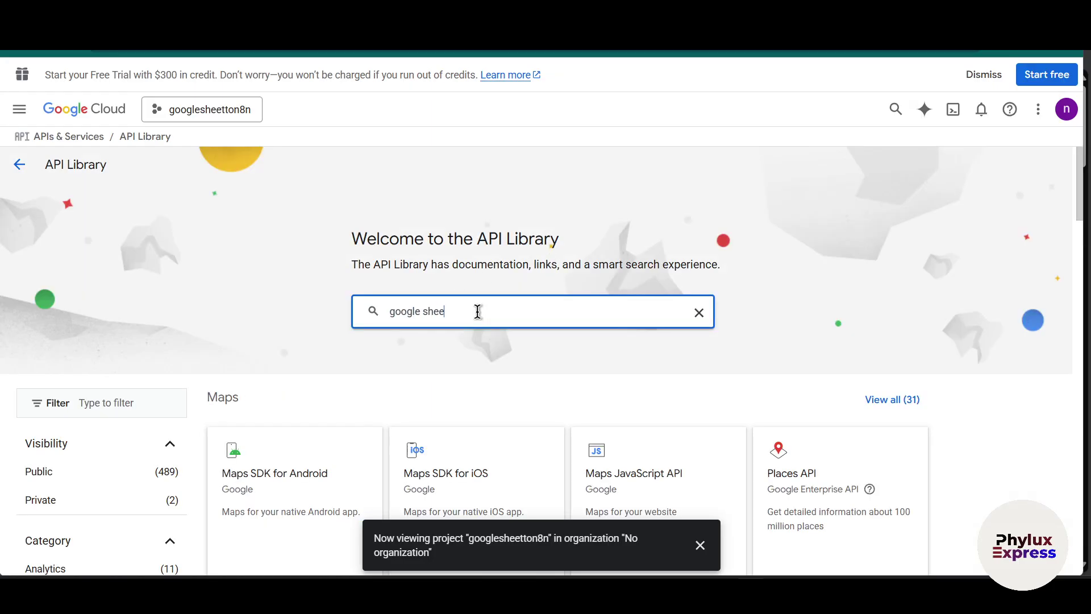
text(t)
key(Return)
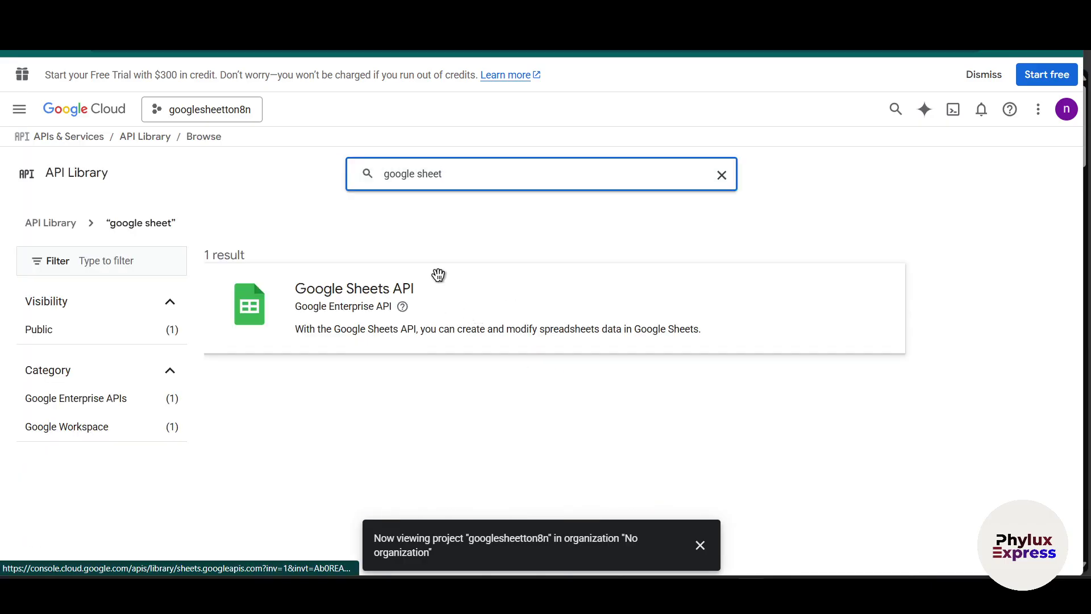
Step: Open the Google Sheets API from the search results and enable it for the project
triple_click(545, 404)
click(384, 360)
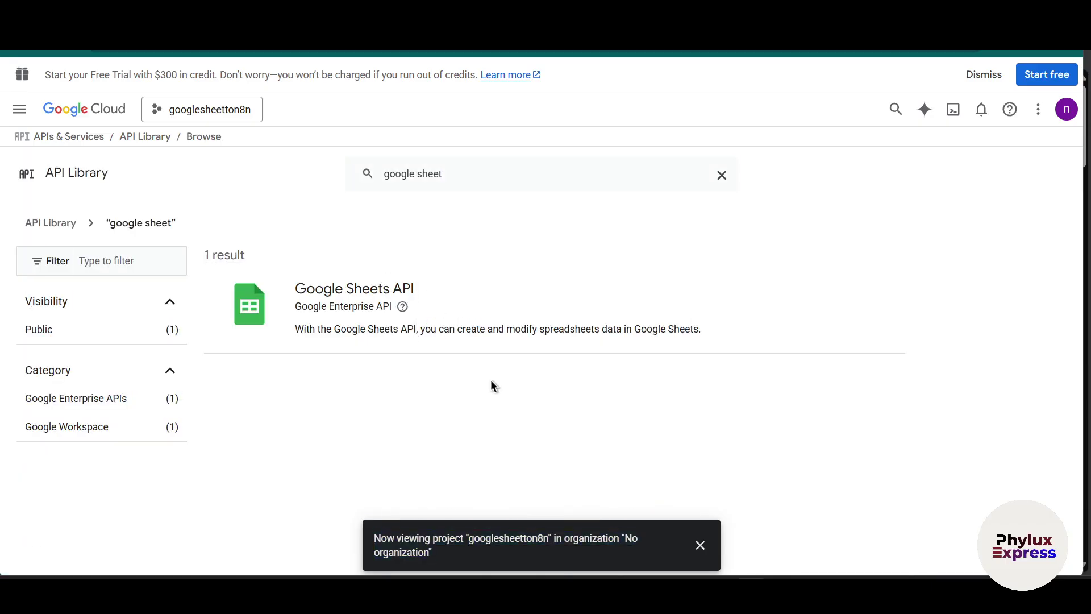
click(554, 355)
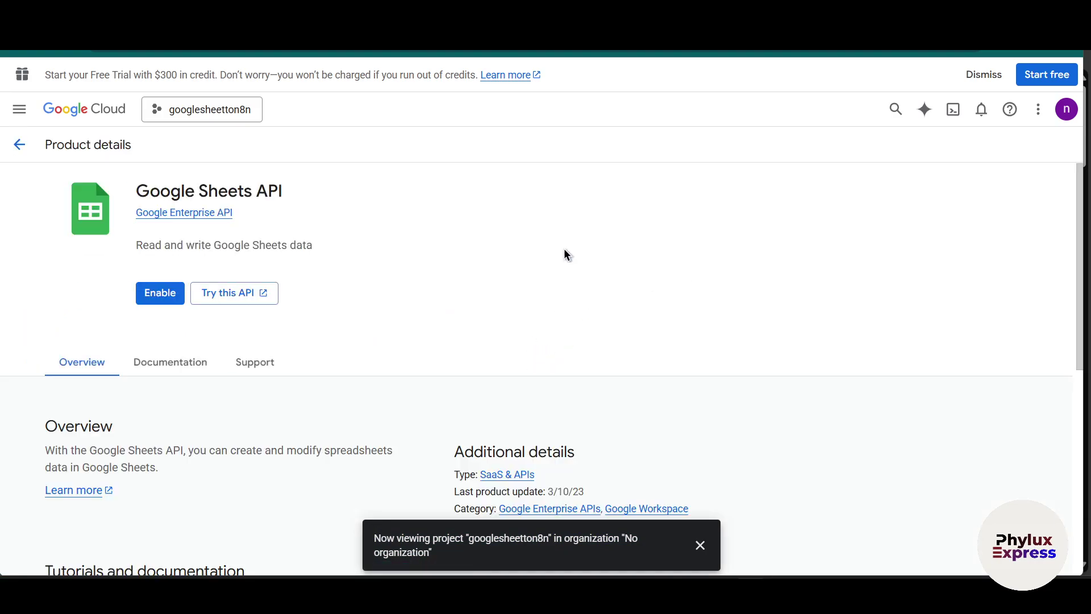
click(162, 294)
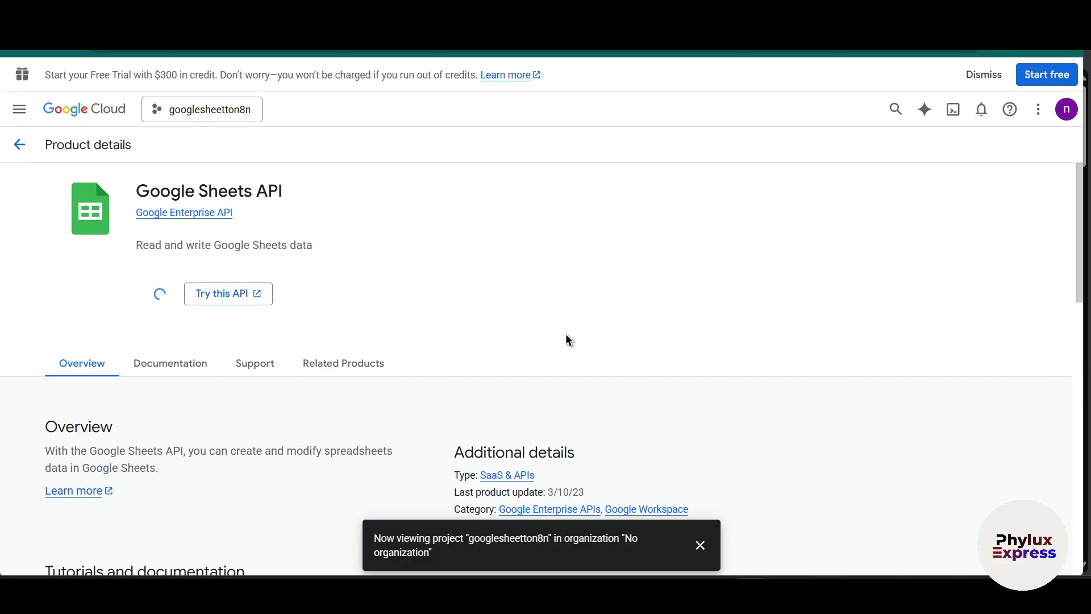
scroll(577, 334, down, 3)
scroll(587, 323, up, 3)
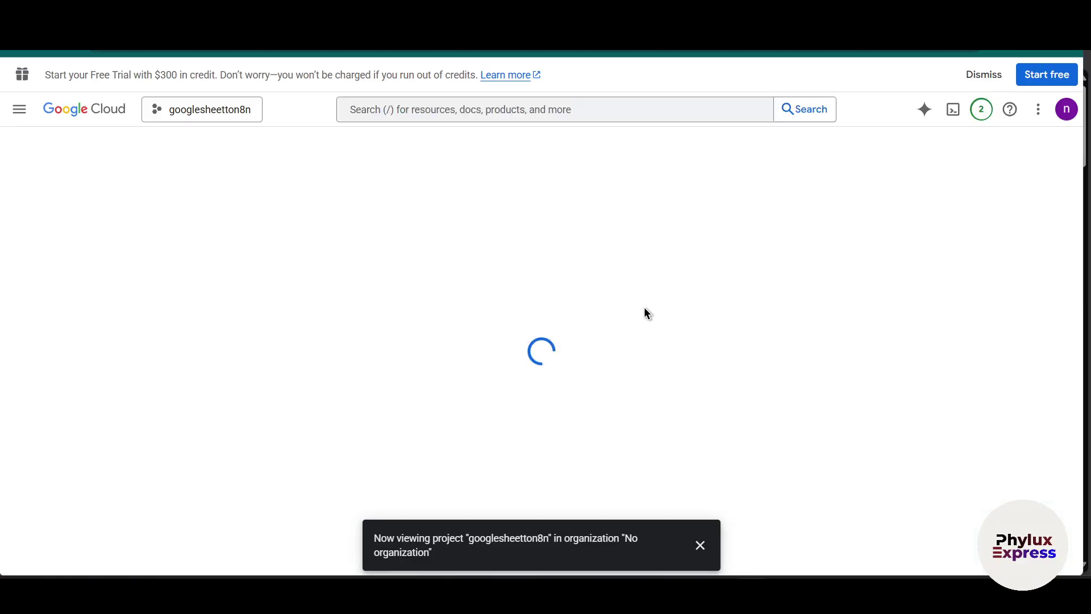
Step: Open the OAuth consent screen under APIs & Services for the googlesheetton8n project
click(19, 109)
mouse_move(71, 203)
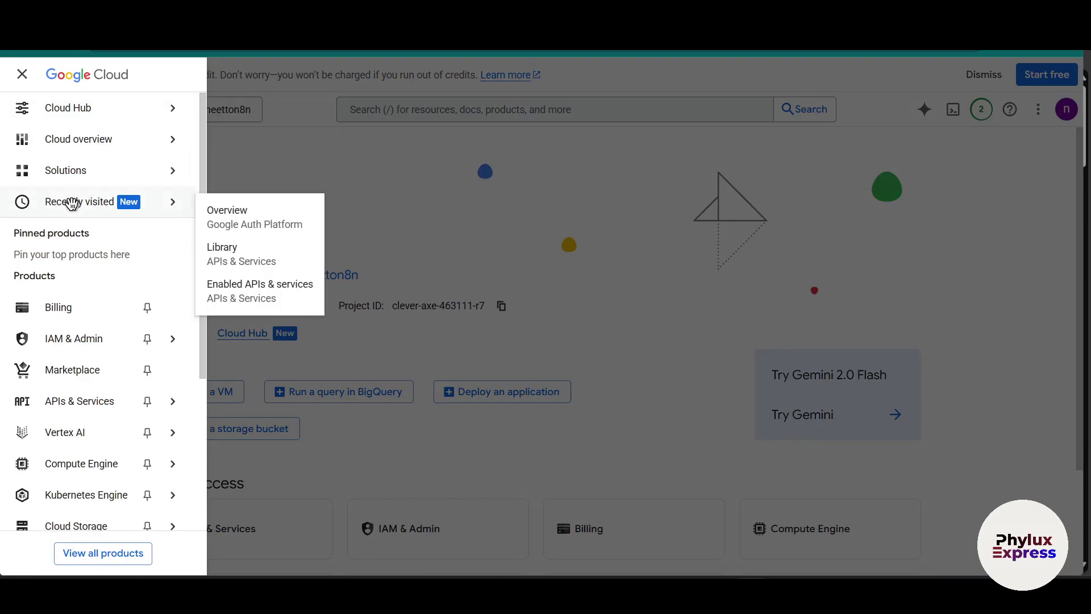
mouse_move(104, 405)
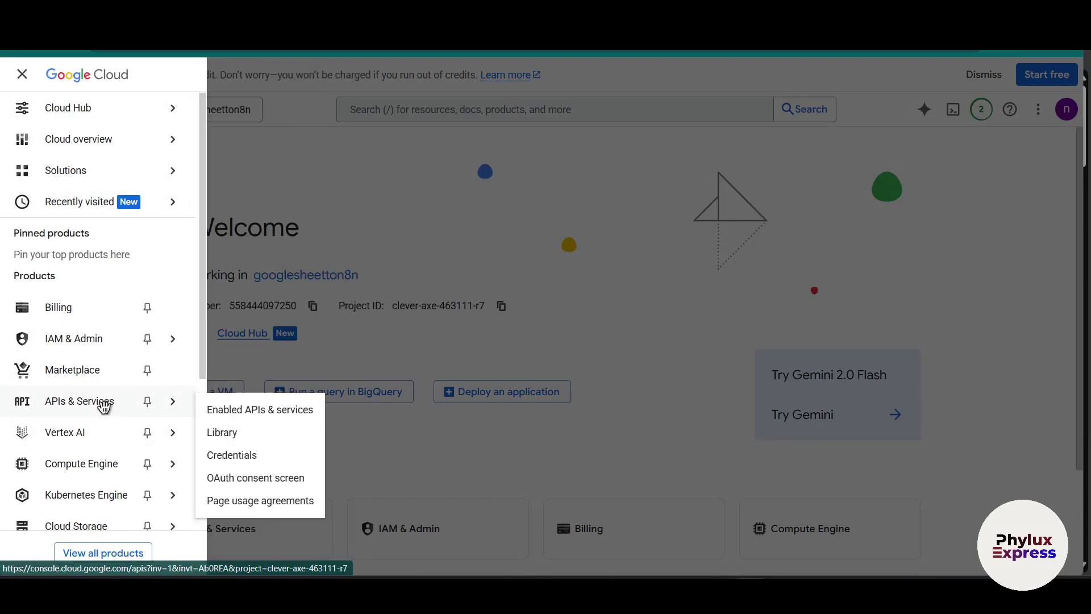
click(239, 483)
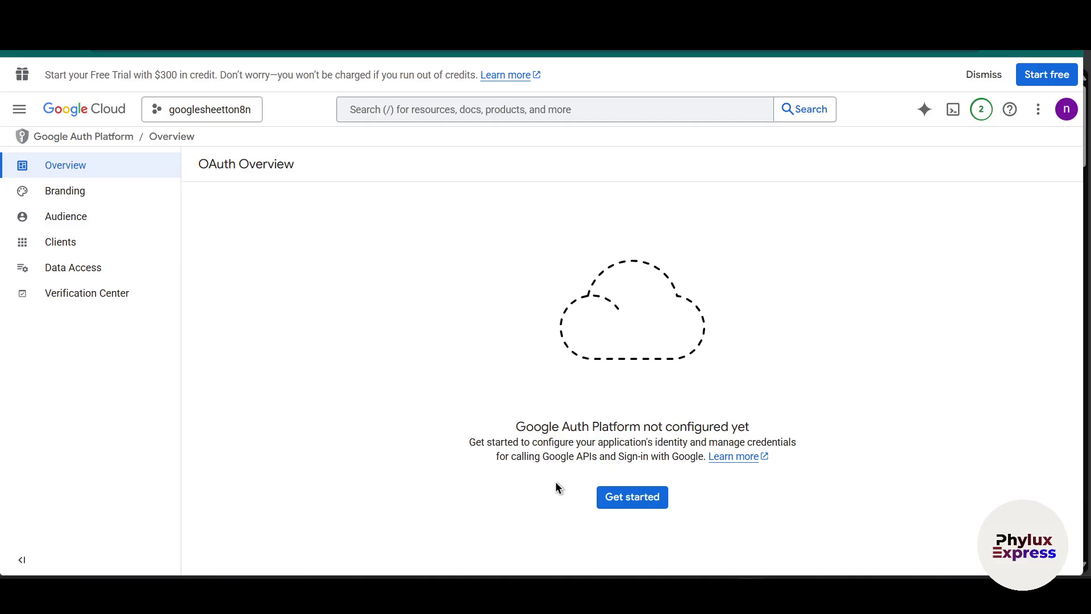
Step: Start the Google Auth Platform configuration with app name n8n and the account's own address as user support email
drag(511, 427, 751, 427)
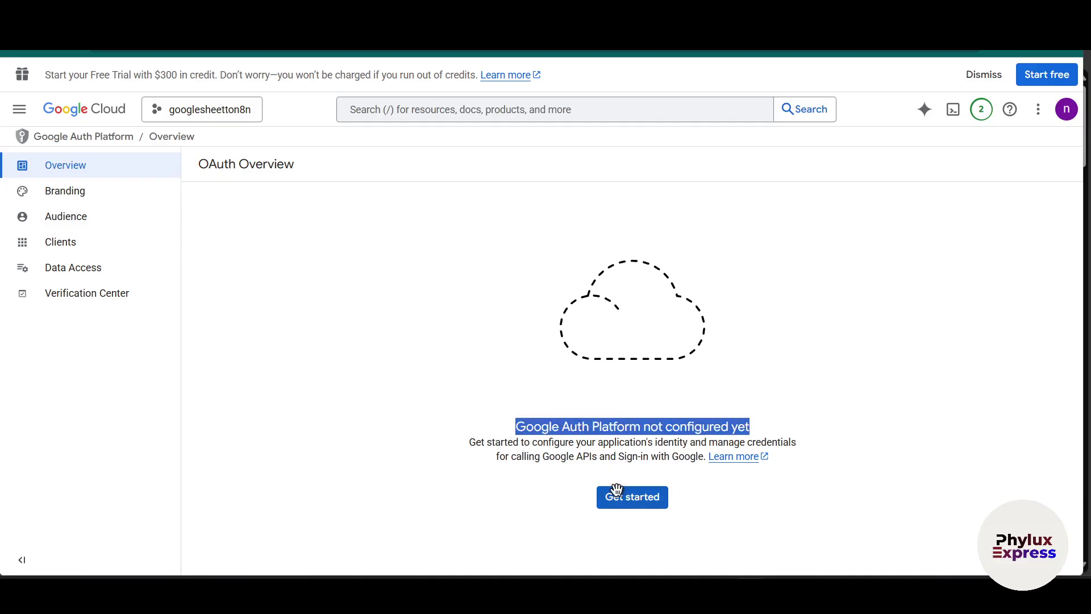
click(636, 508)
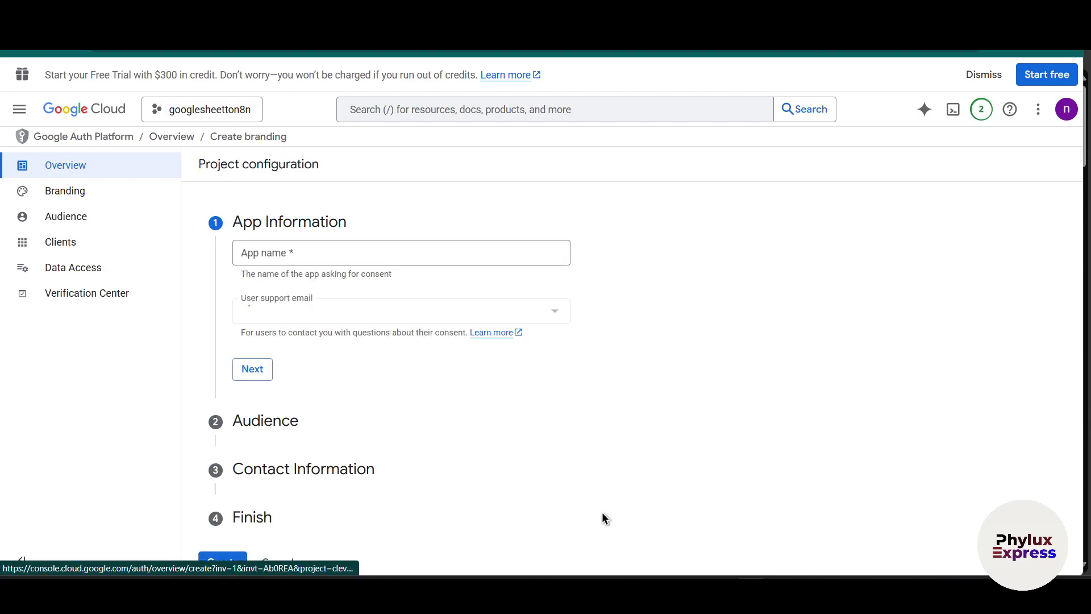
click(287, 252)
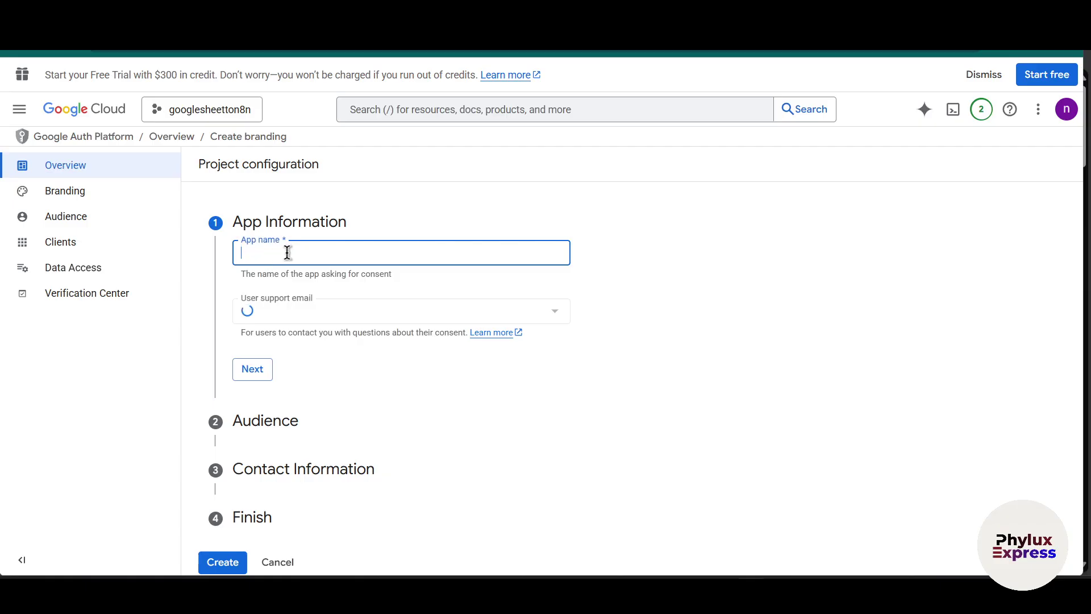
text(n8n)
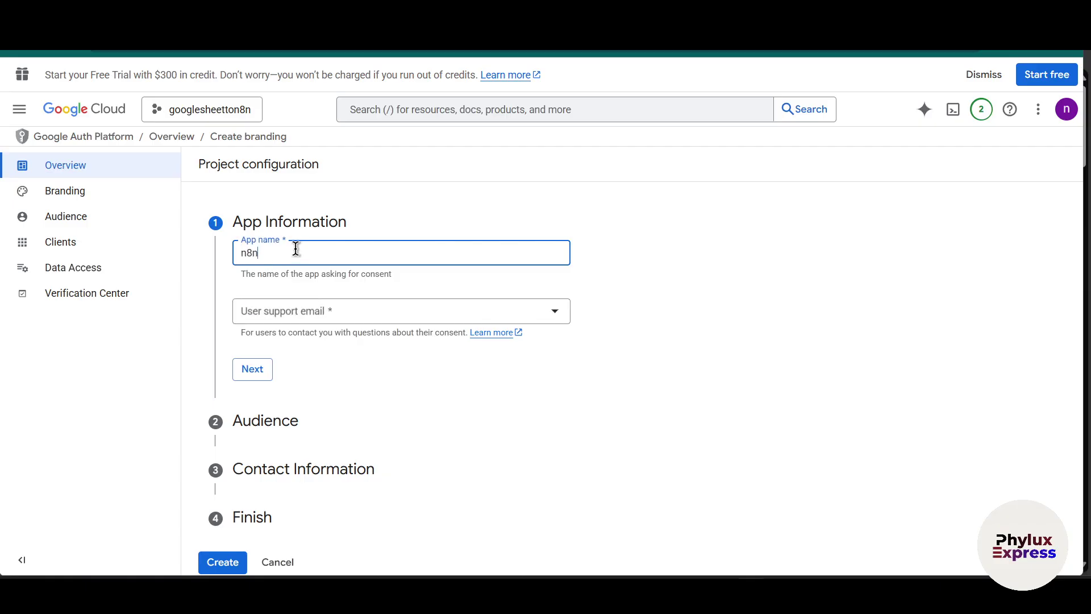
click(312, 310)
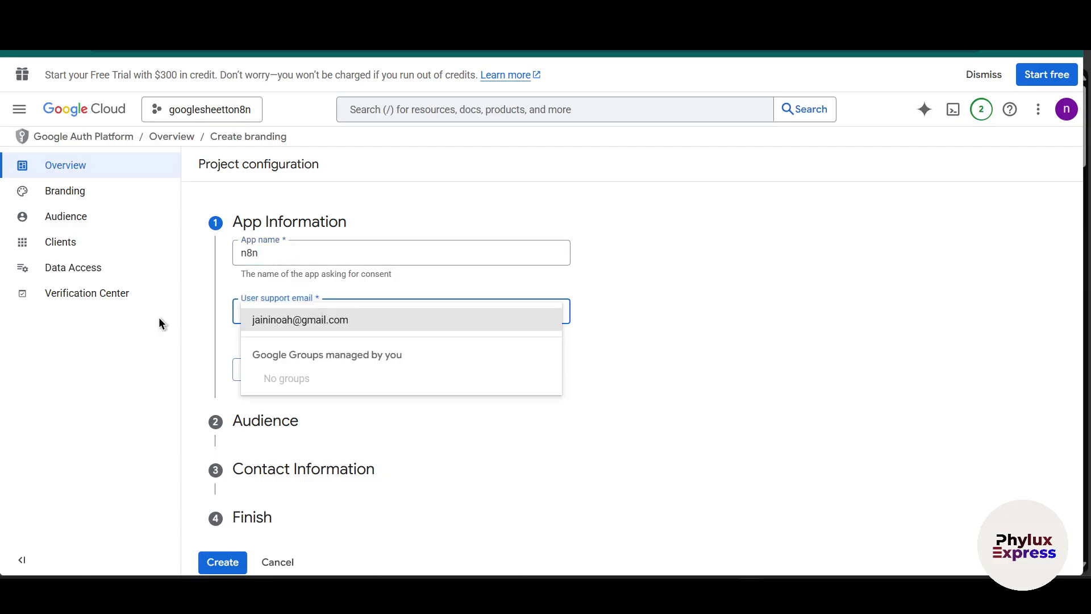
click(330, 313)
click(258, 370)
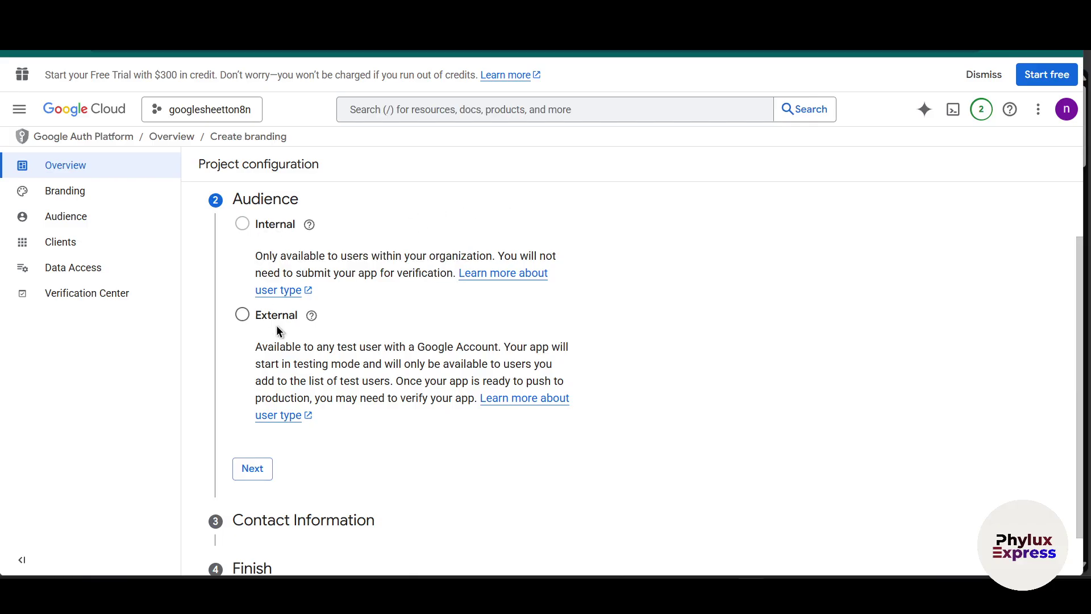
Step: Set the app's audience to External and continue to the contact information
scroll(308, 333, down, 1)
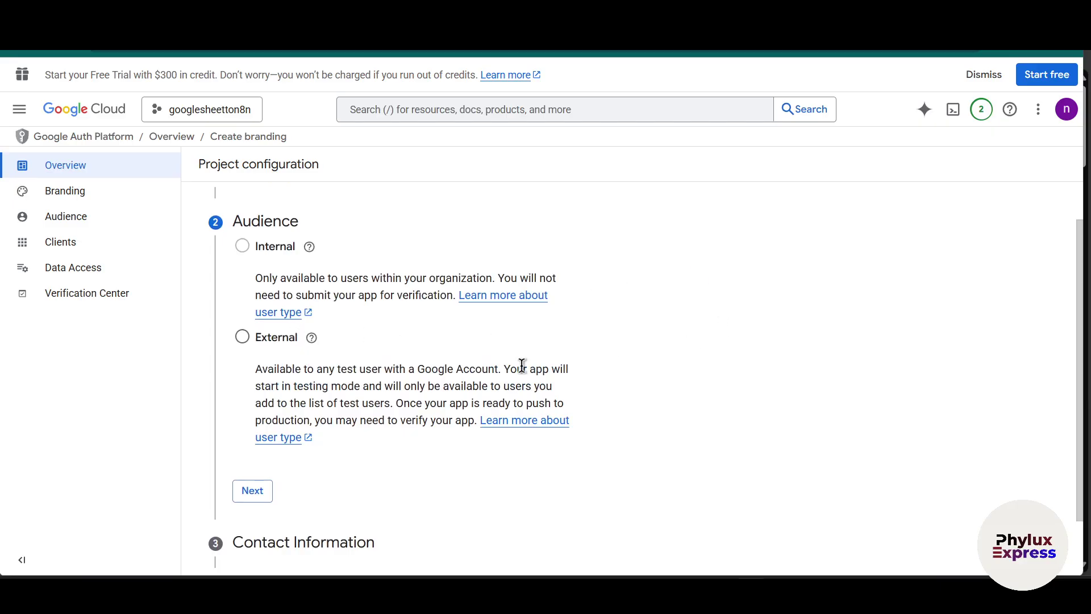
click(242, 337)
scroll(379, 407, down, 1)
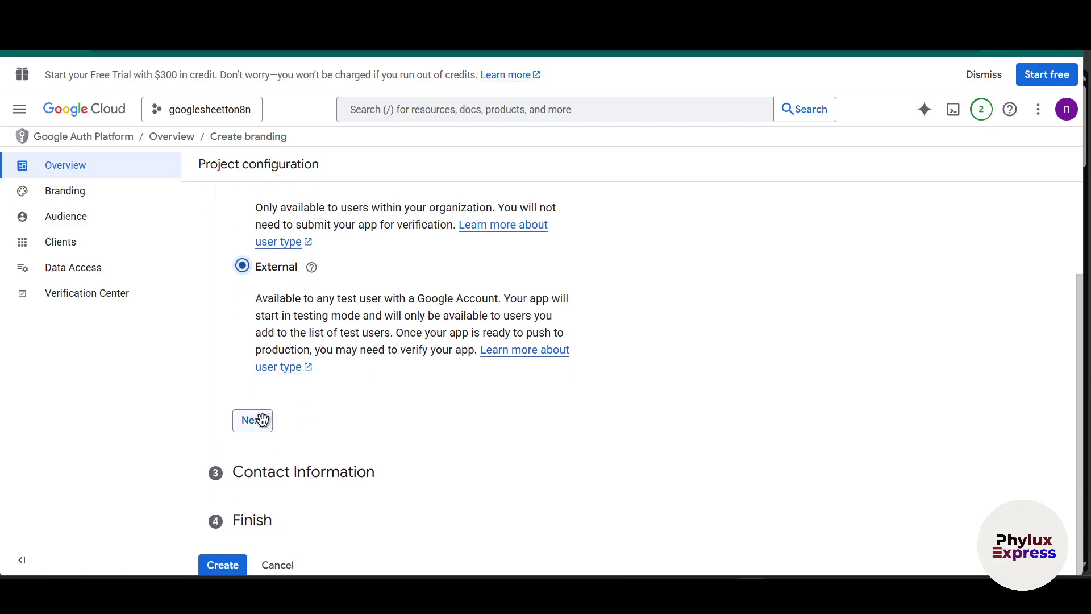
click(263, 420)
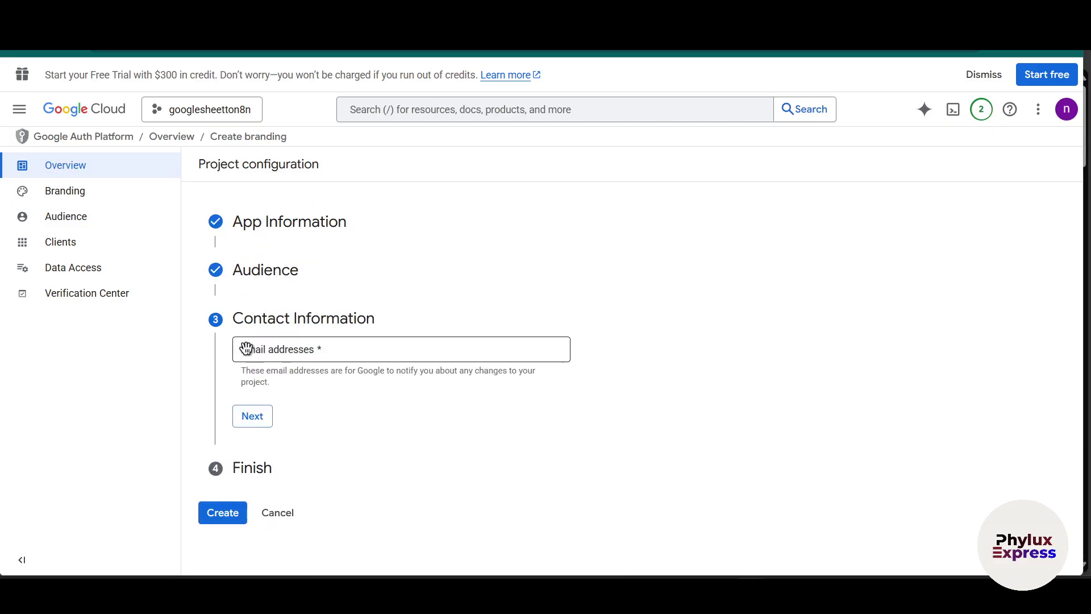
Step: Copy the signed-in account's email address into the contact information and continue to the final section
click(308, 352)
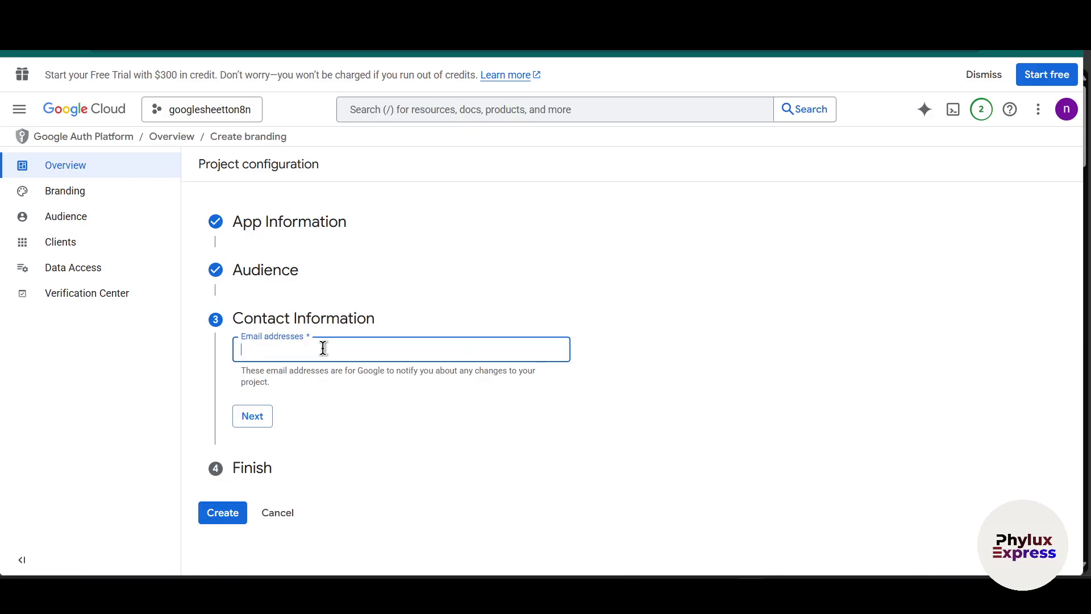
click(250, 414)
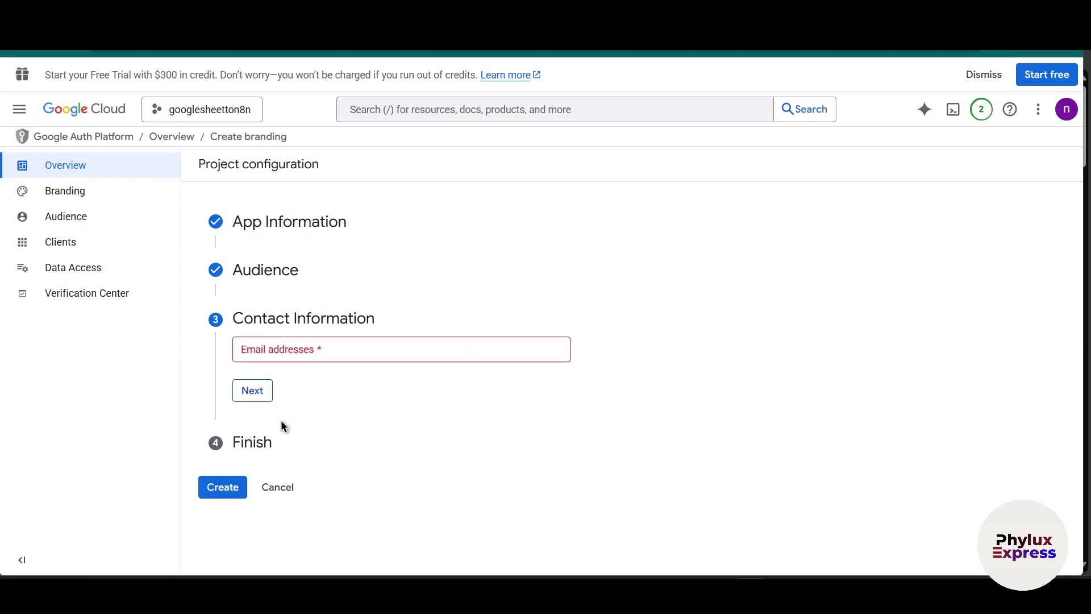
click(317, 352)
click(1066, 109)
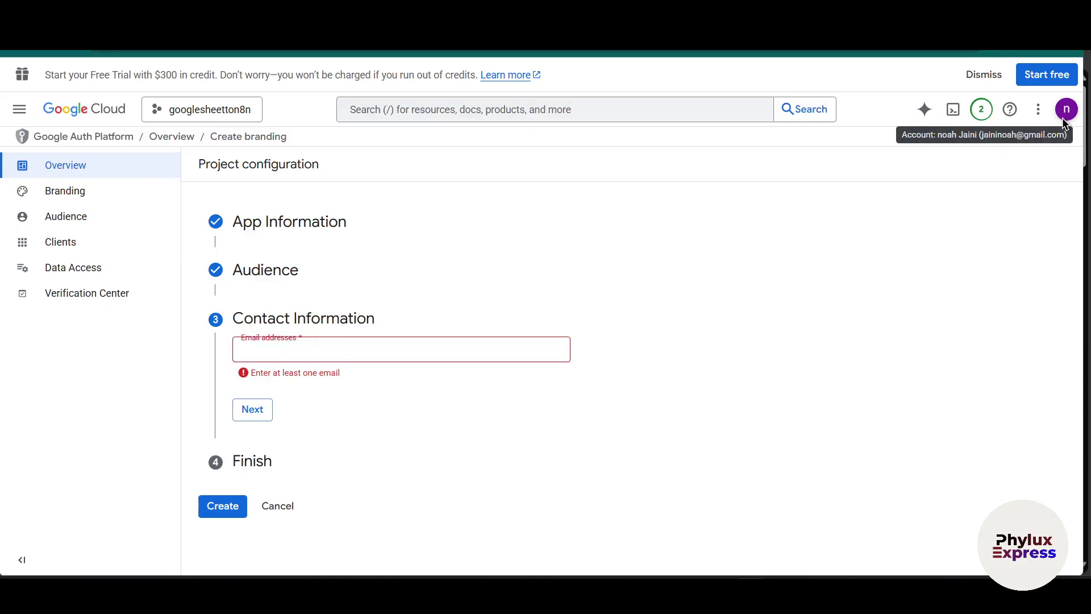
triple_click(1006, 156)
key(ctrl+c)
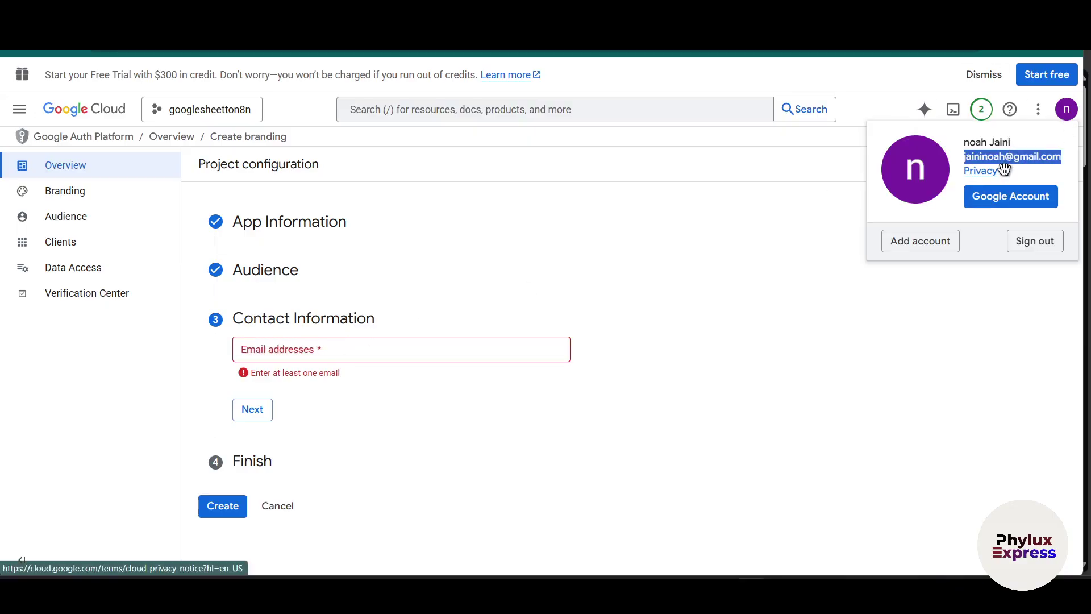
click(337, 339)
key(ctrl+v)
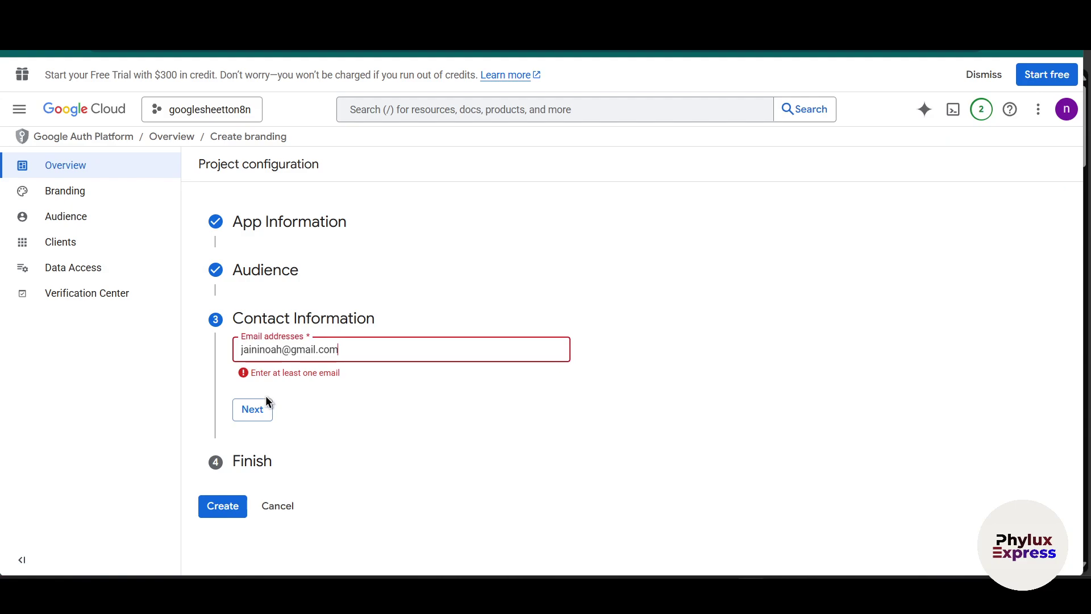
click(334, 402)
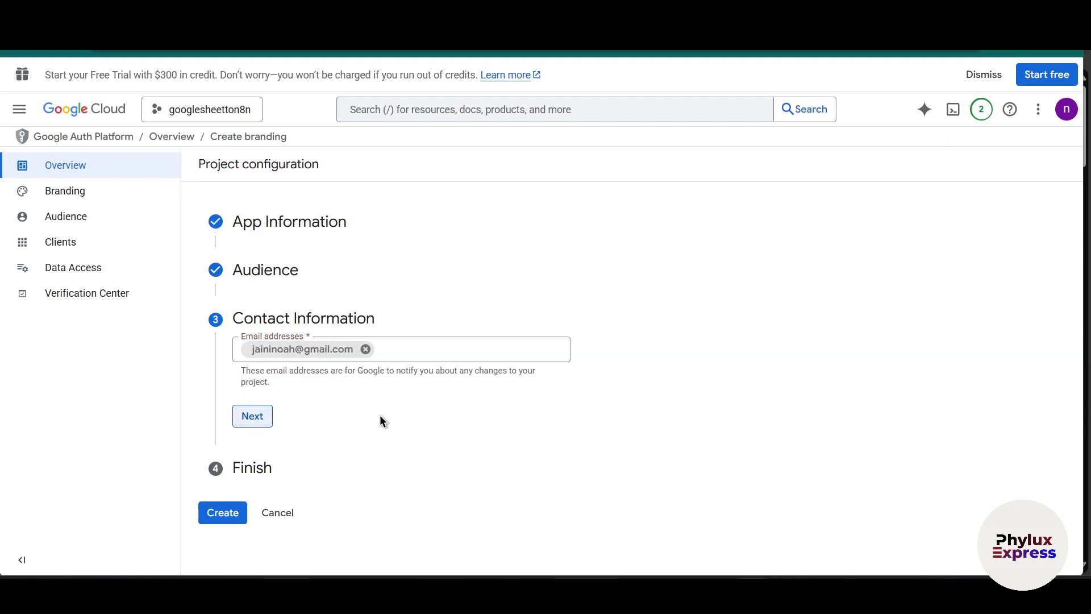
click(251, 418)
Step: Agree to the Google API Services User Data Policy and create the OAuth configuration
click(239, 390)
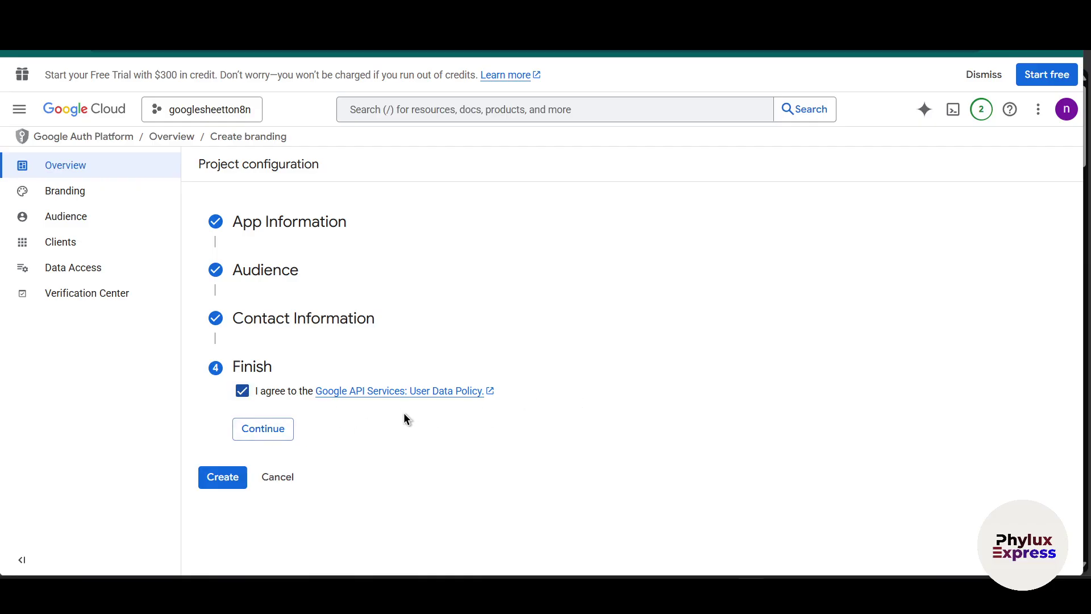
click(264, 433)
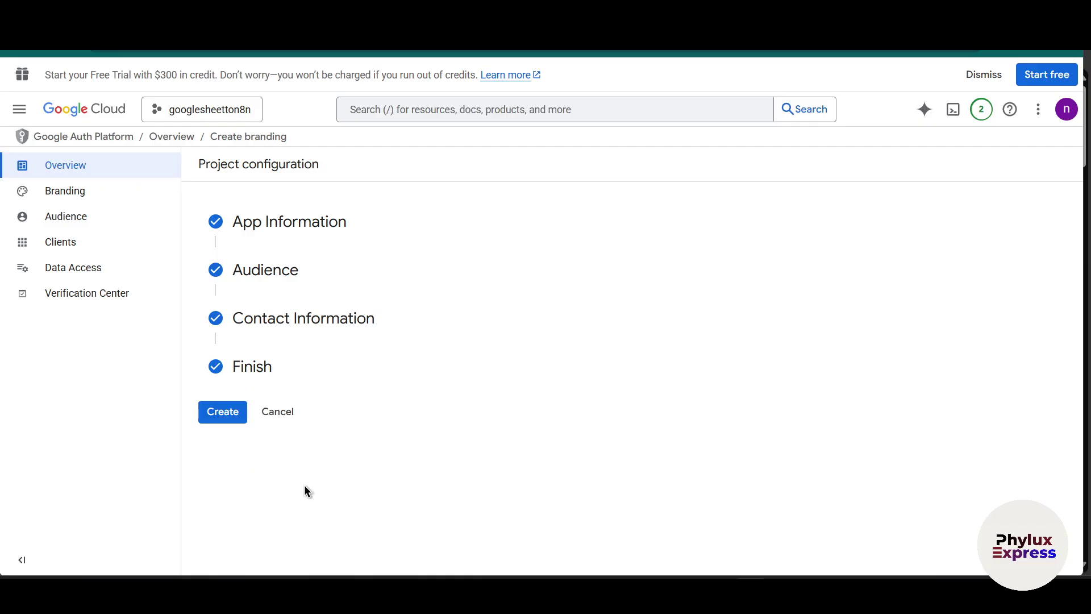
click(220, 417)
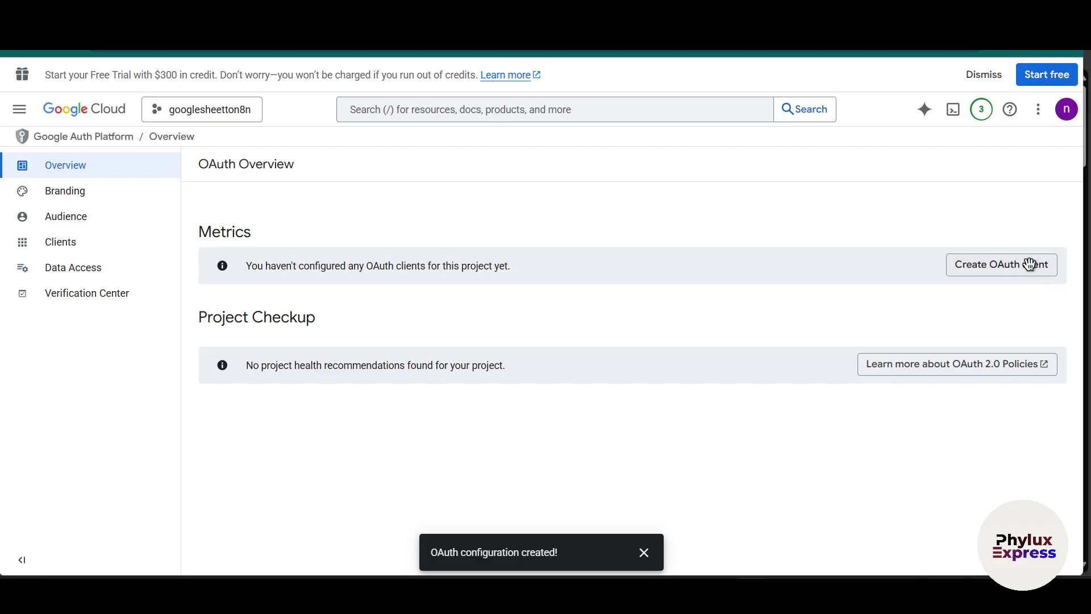
Step: Begin a new OAuth client ID with application type Web application and name it n8n
click(1039, 276)
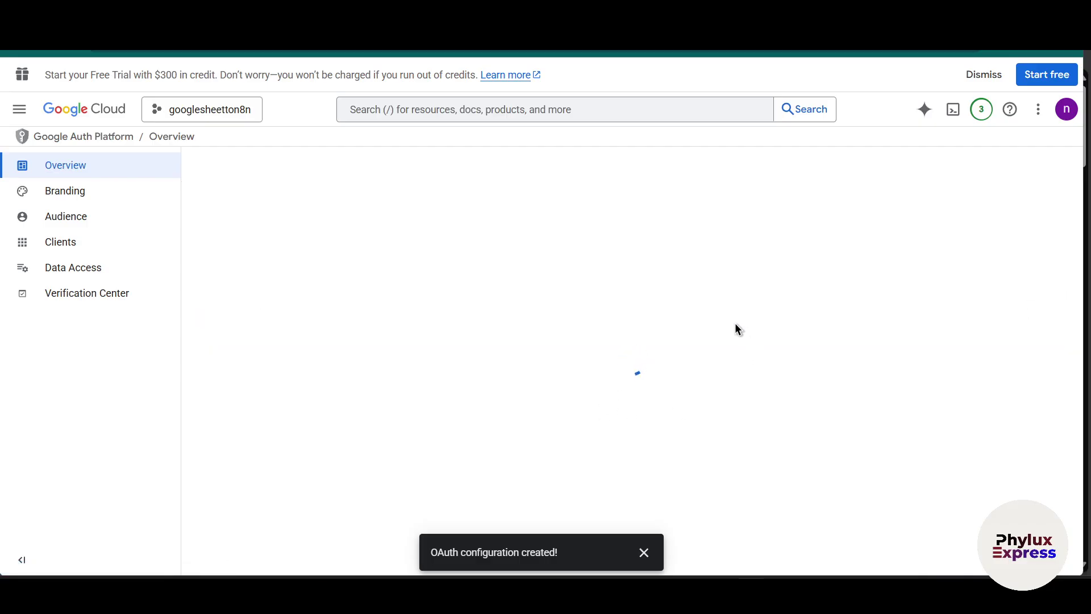
click(440, 275)
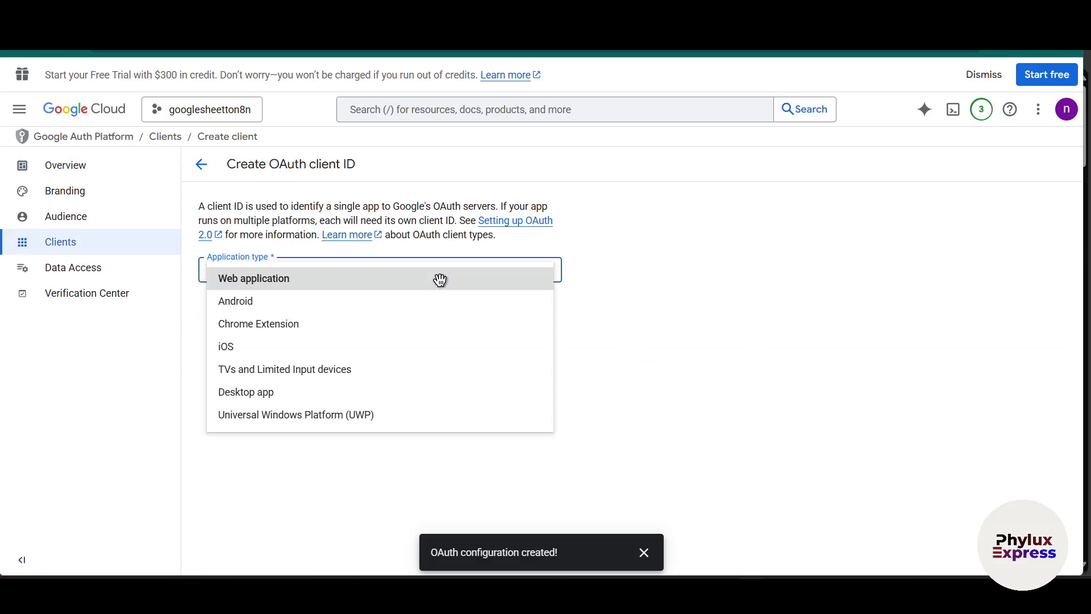
click(439, 279)
click(312, 312)
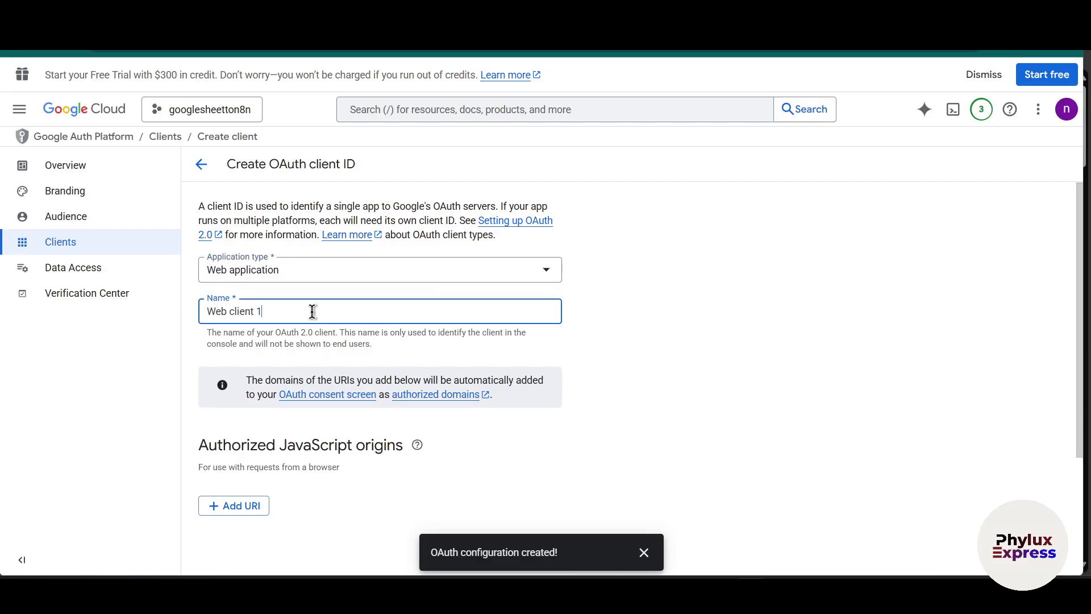
drag(329, 311, 223, 348)
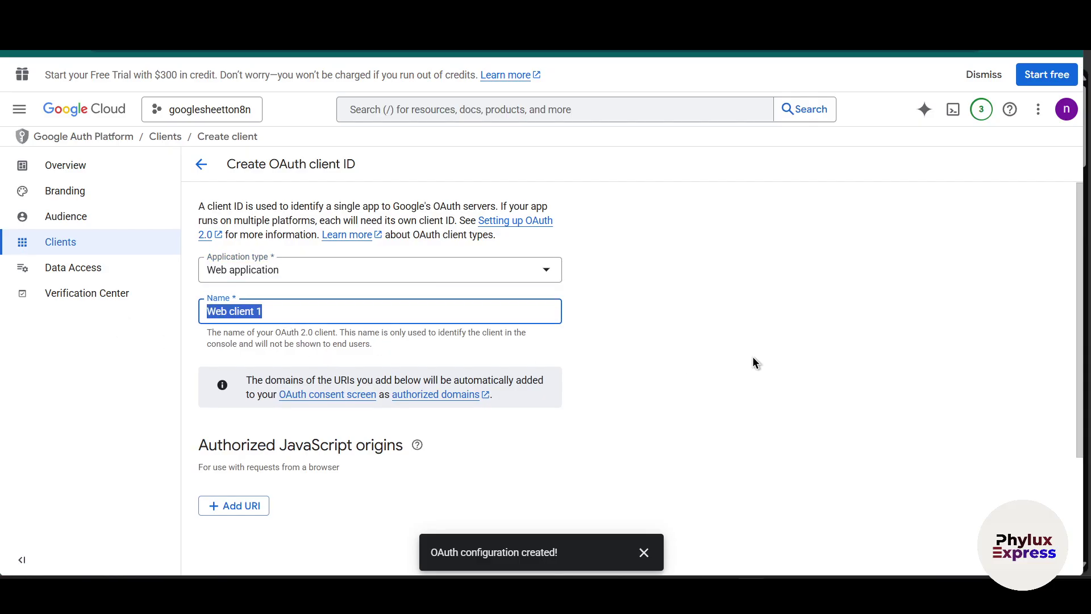
key(BackSpace)
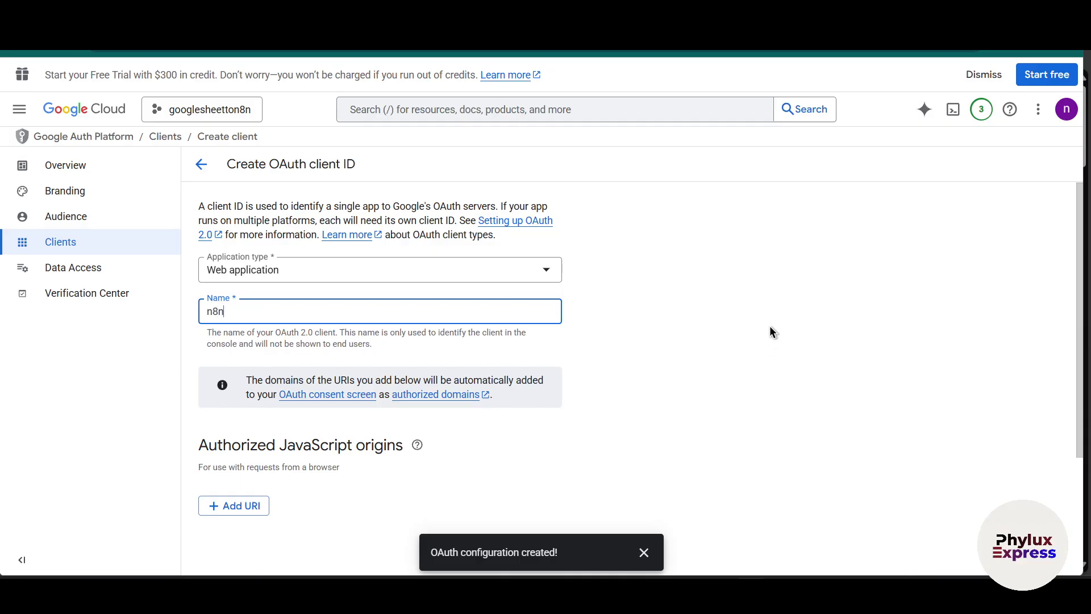
text(n8n)
click(623, 343)
scroll(351, 482, down, 3)
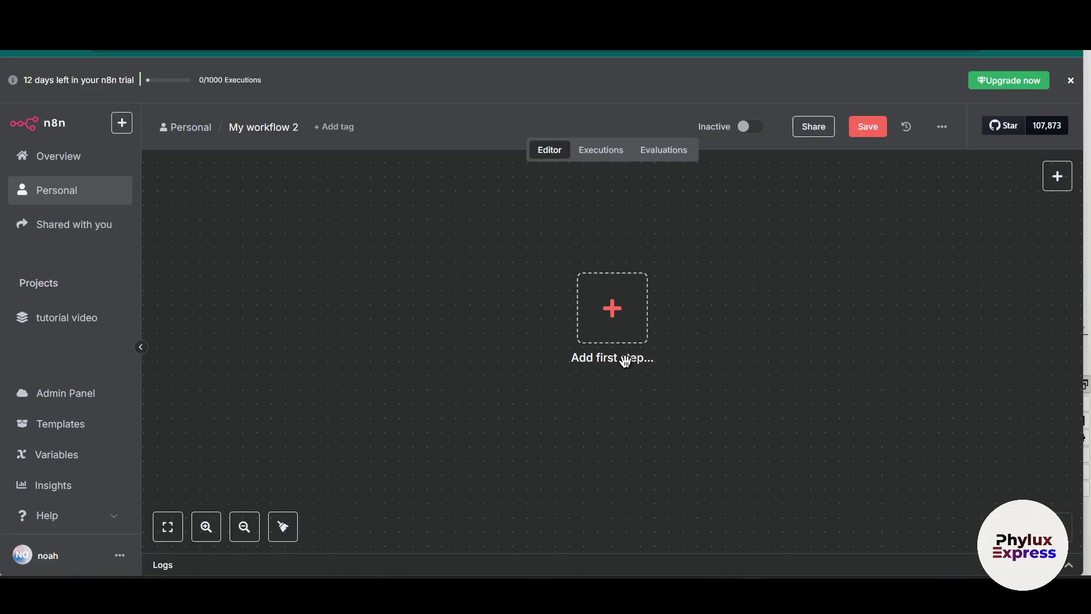
Step: In the n8n workflow, find the Google Sheets node and add its On row added trigger as the first step
click(1057, 177)
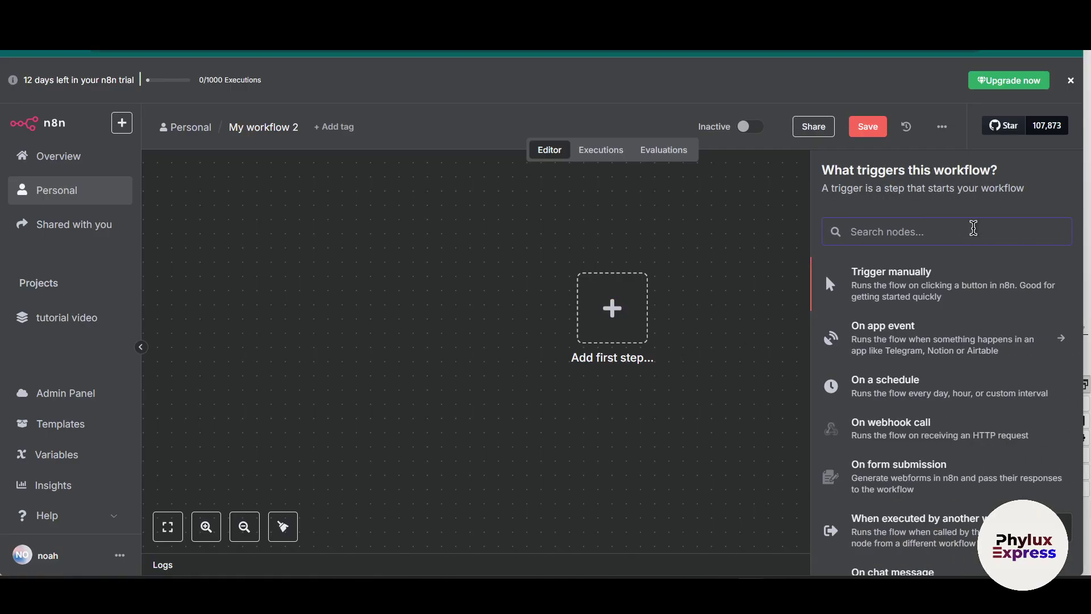
text(google she)
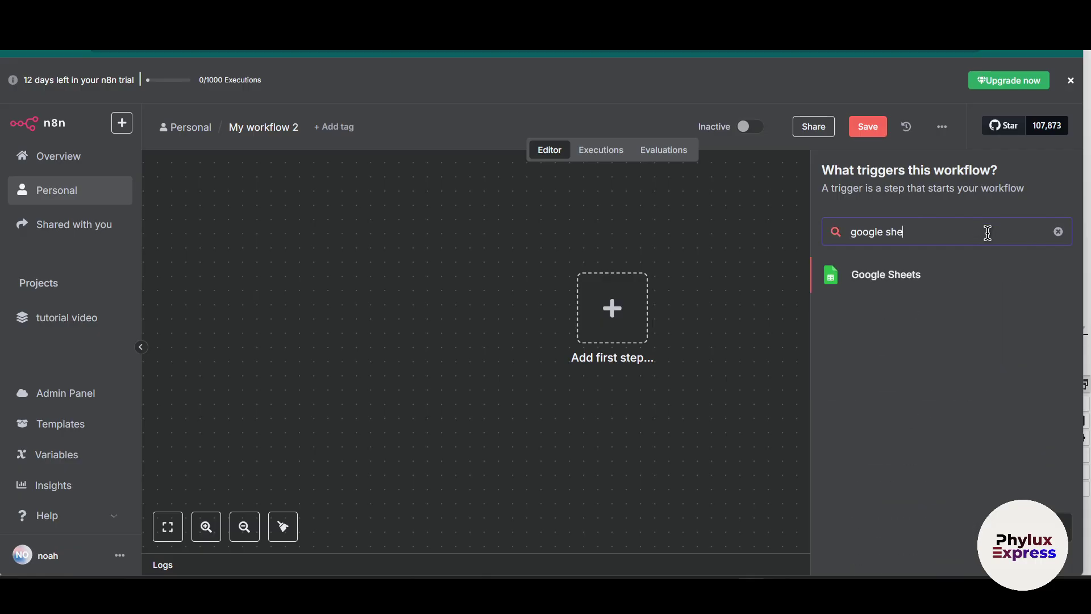
click(882, 274)
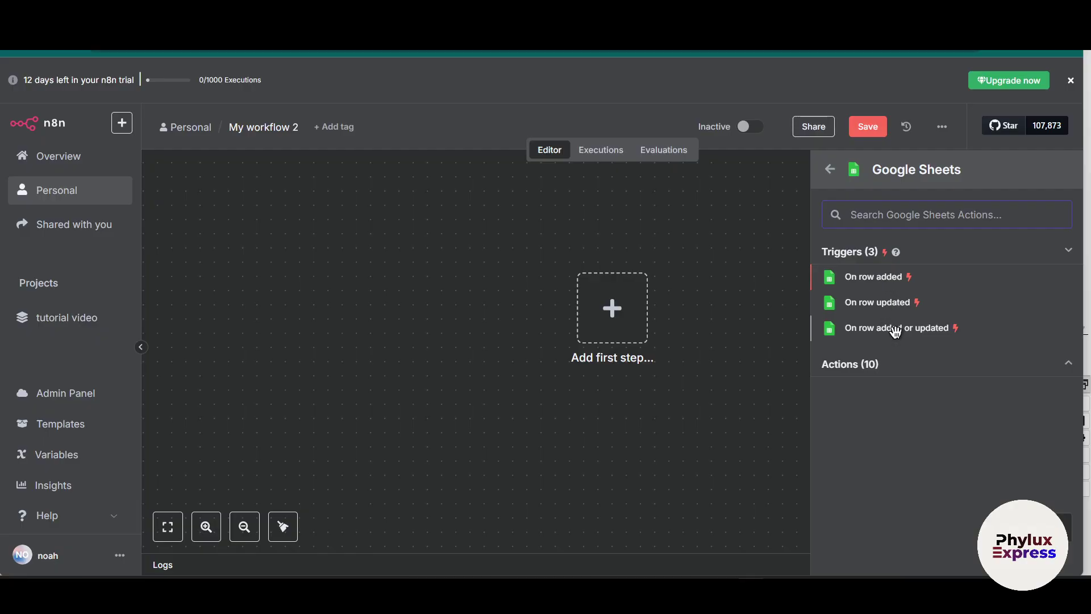
click(884, 278)
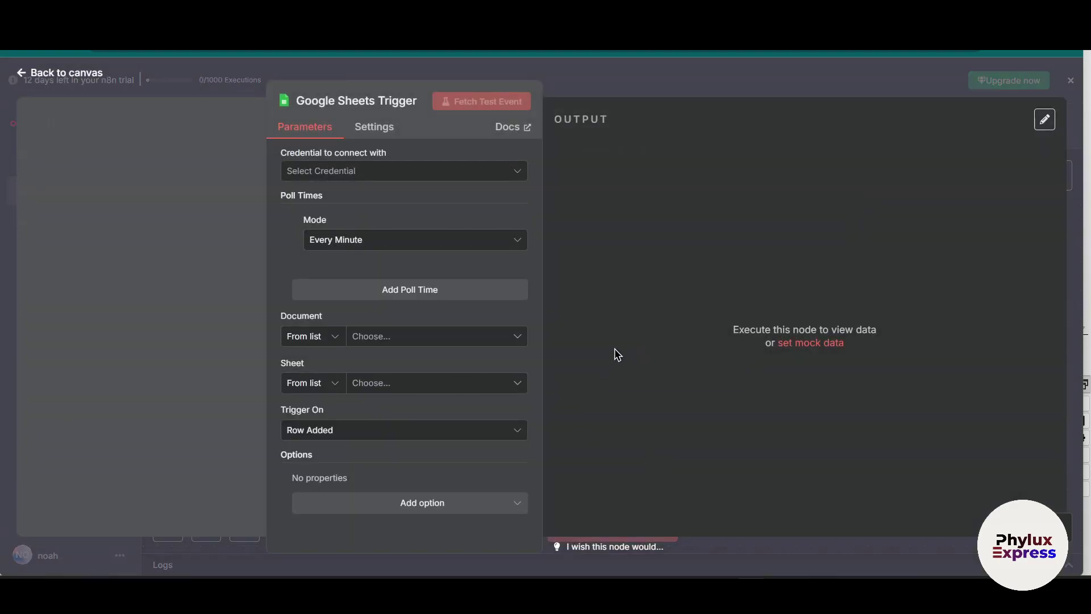
Step: Start creating a new credential for the Google Sheets Trigger node
click(413, 180)
click(417, 171)
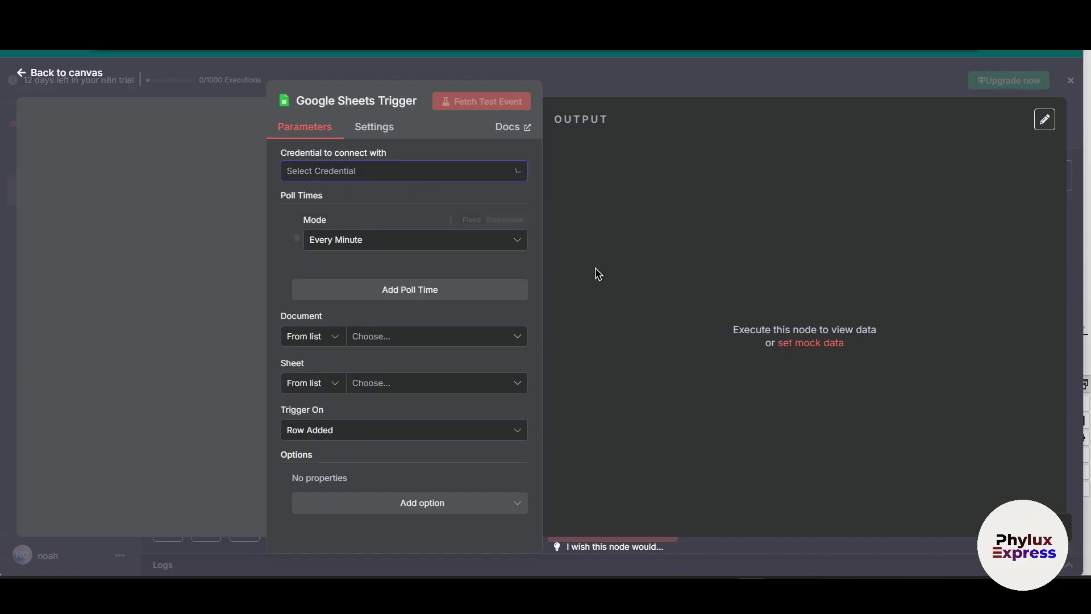
click(376, 130)
click(304, 127)
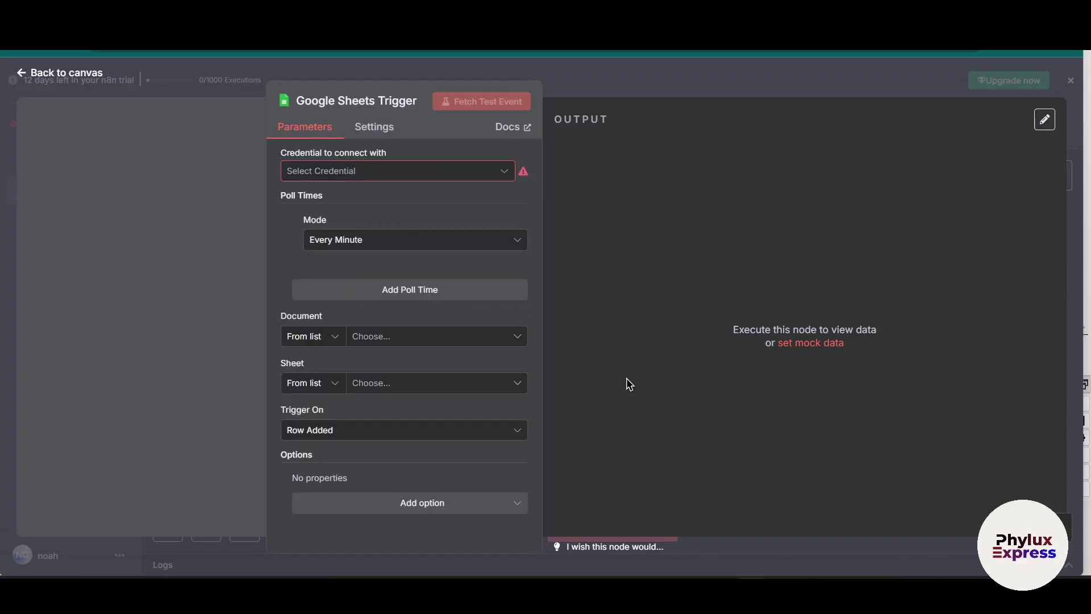
click(371, 172)
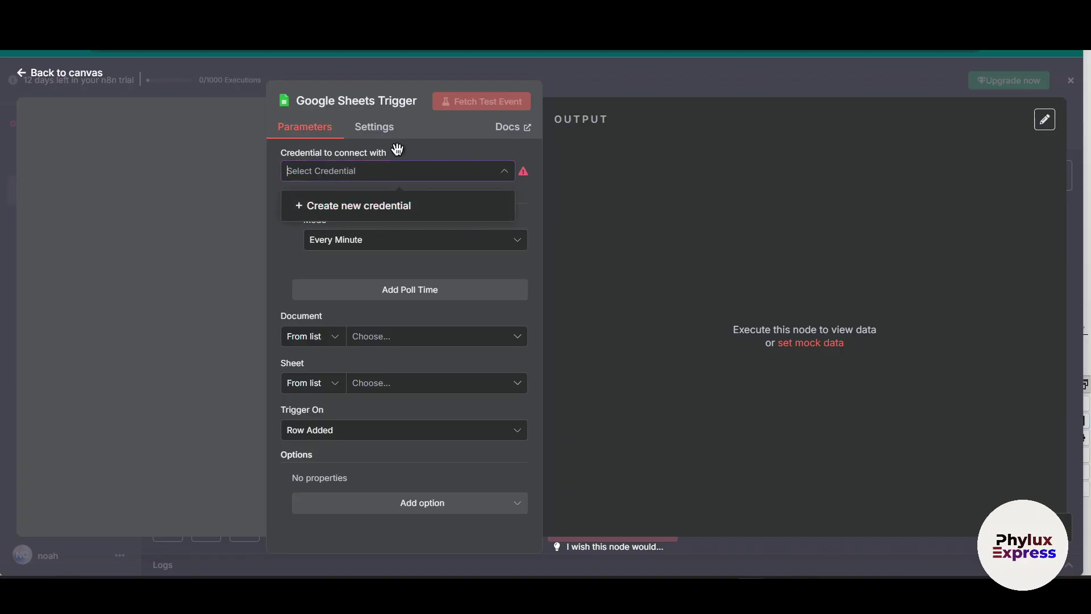
click(357, 219)
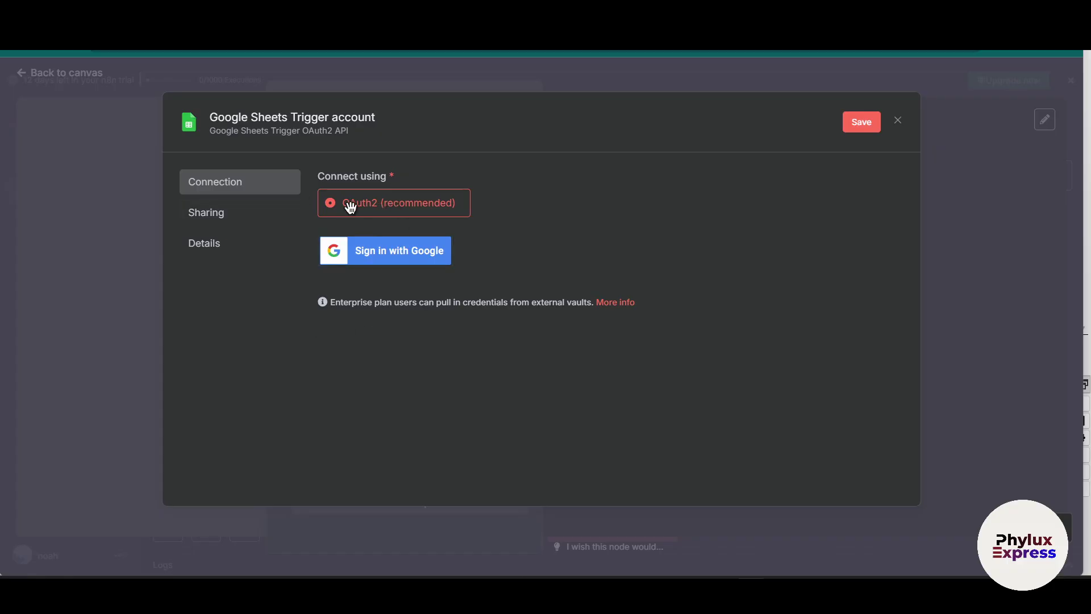
Step: Connect the credential by signing in with the existing Google account, granting n8n.cloud the requested permissions, and close the credential settings
click(430, 259)
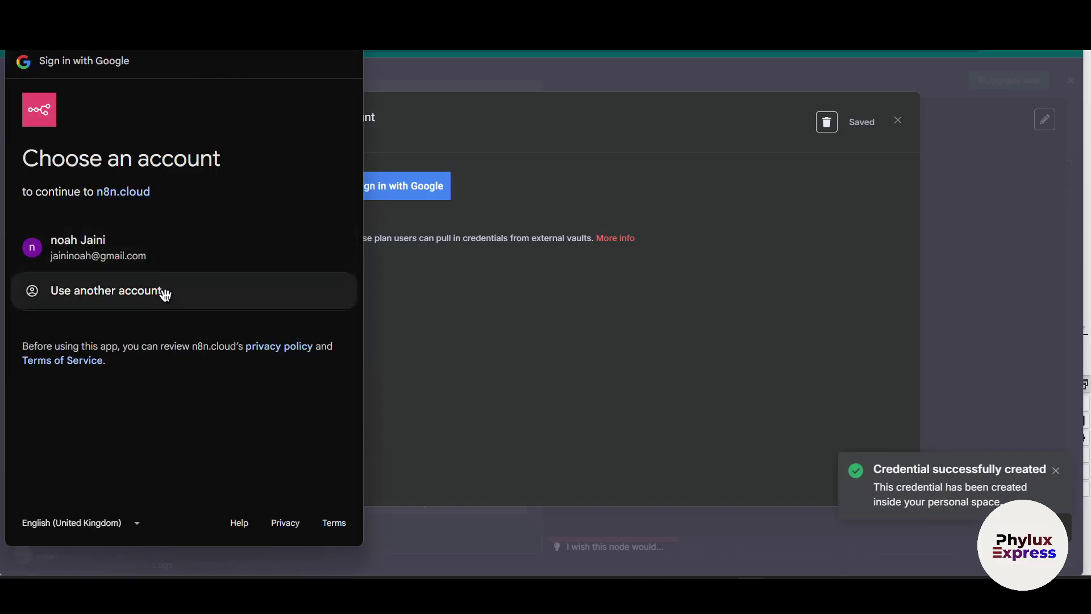
click(187, 266)
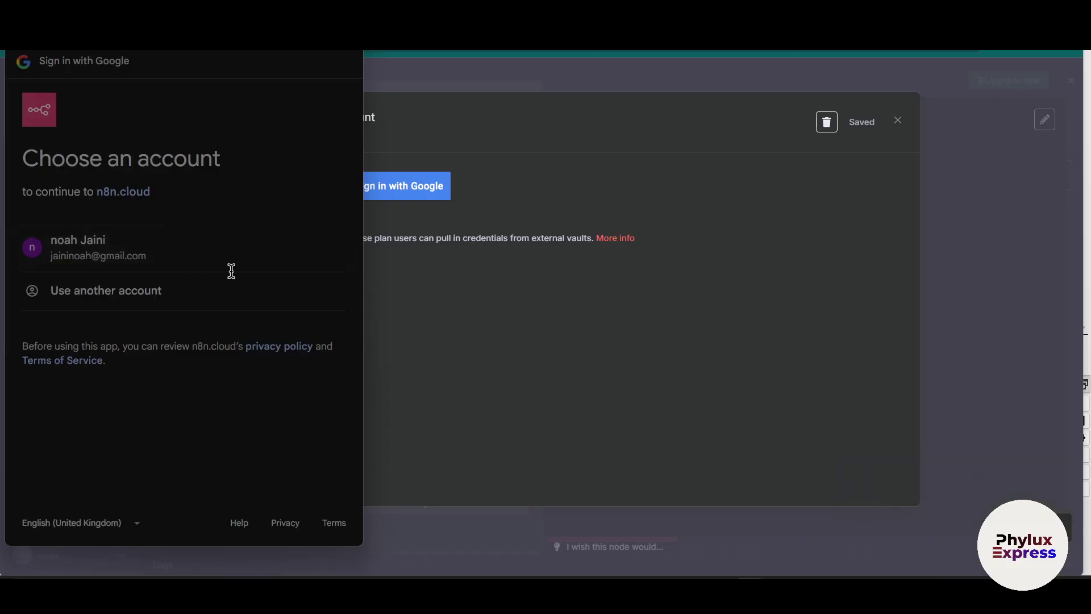
click(64, 295)
scroll(233, 305, down, 5)
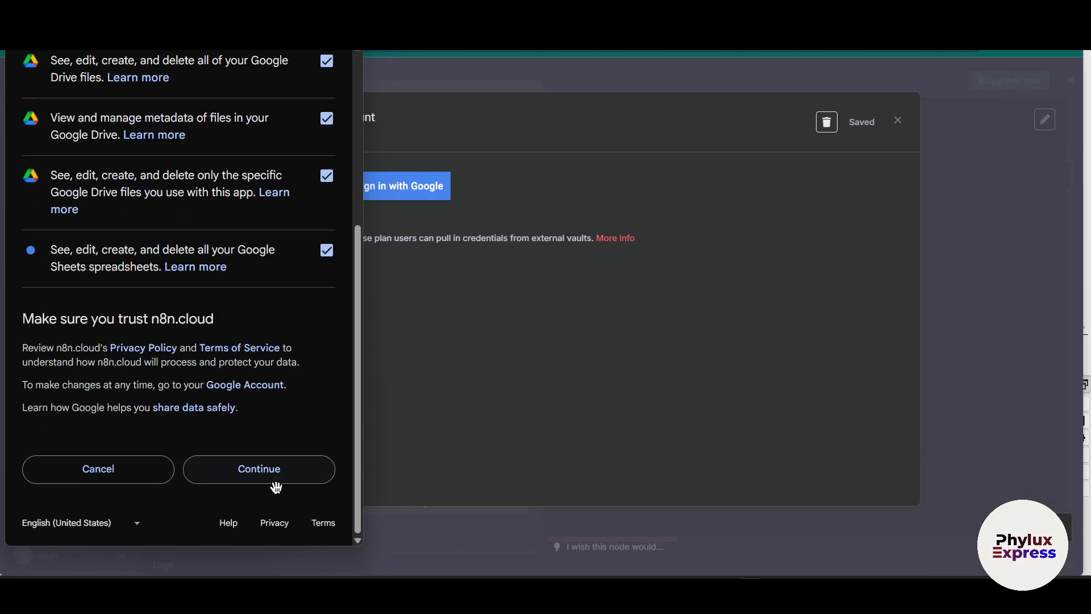
click(283, 468)
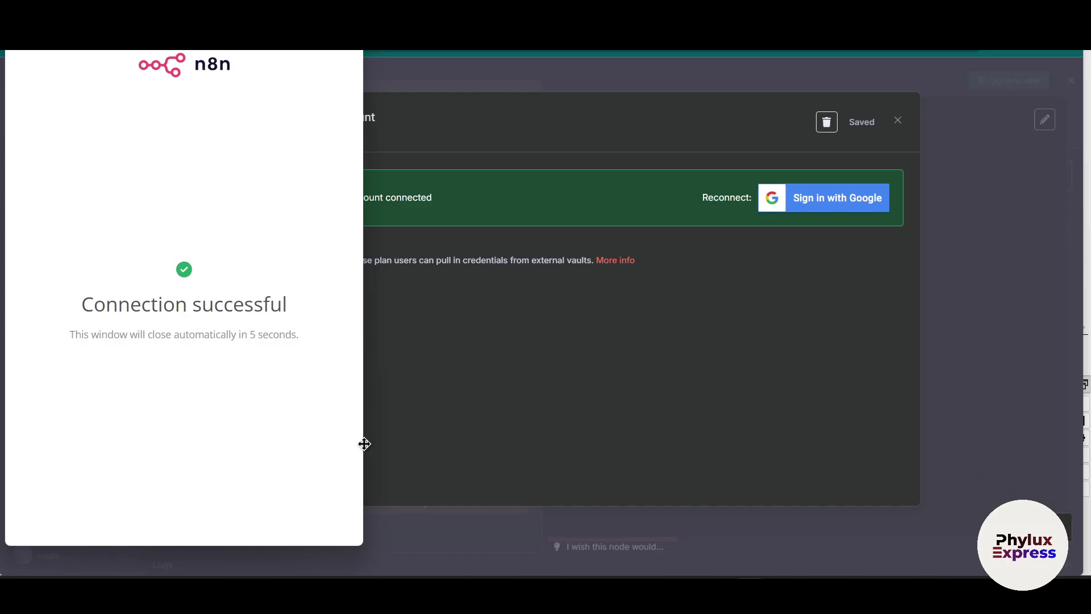
drag(332, 74, 596, 274)
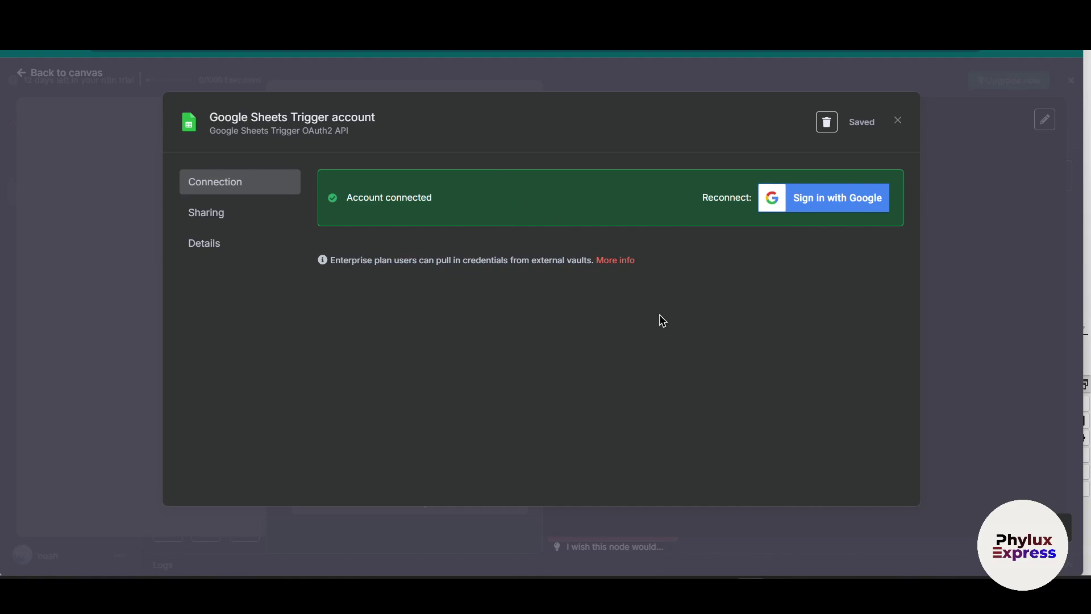
click(895, 123)
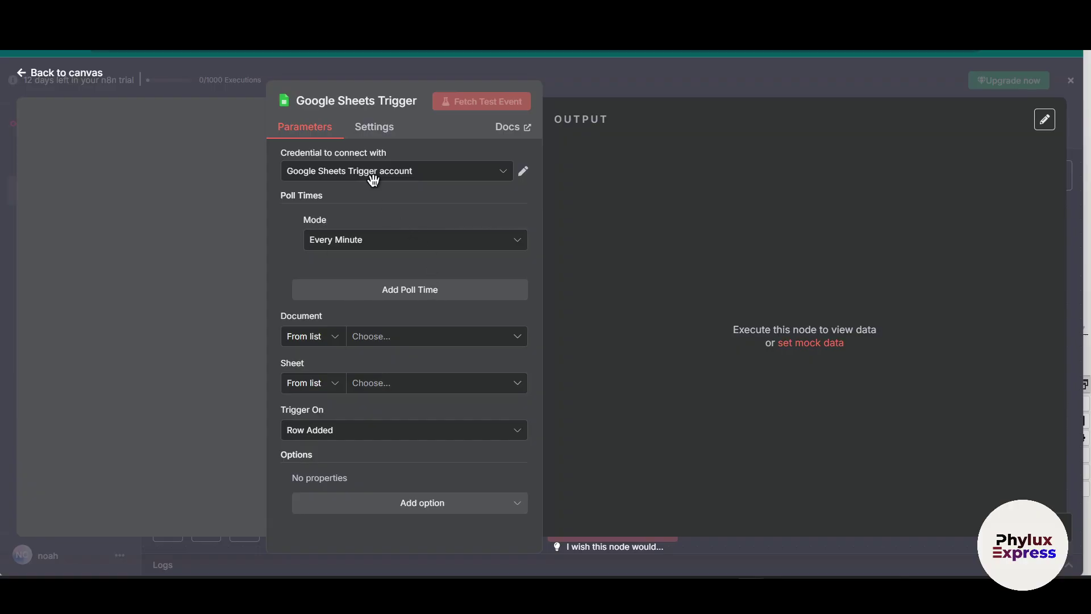
Step: Check which credentials the Google Sheets Trigger node offers to connect with
click(373, 174)
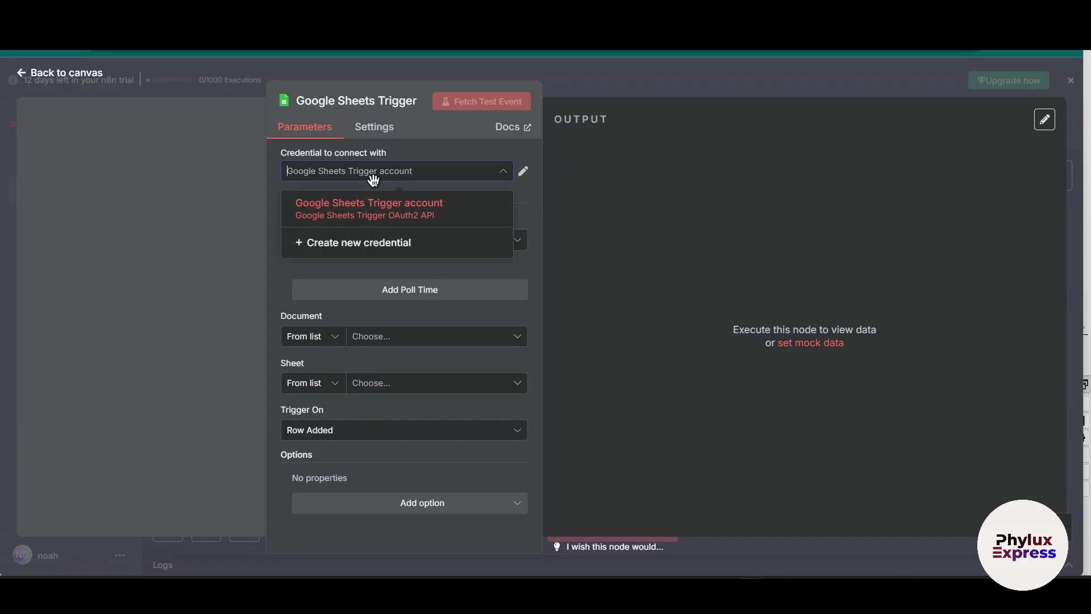
click(609, 260)
click(407, 169)
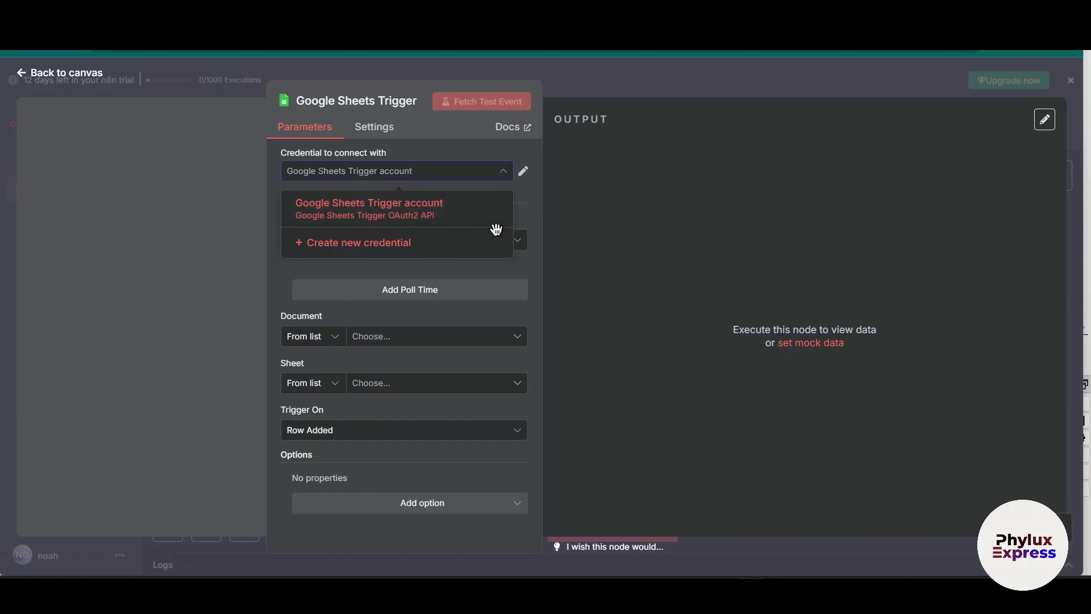